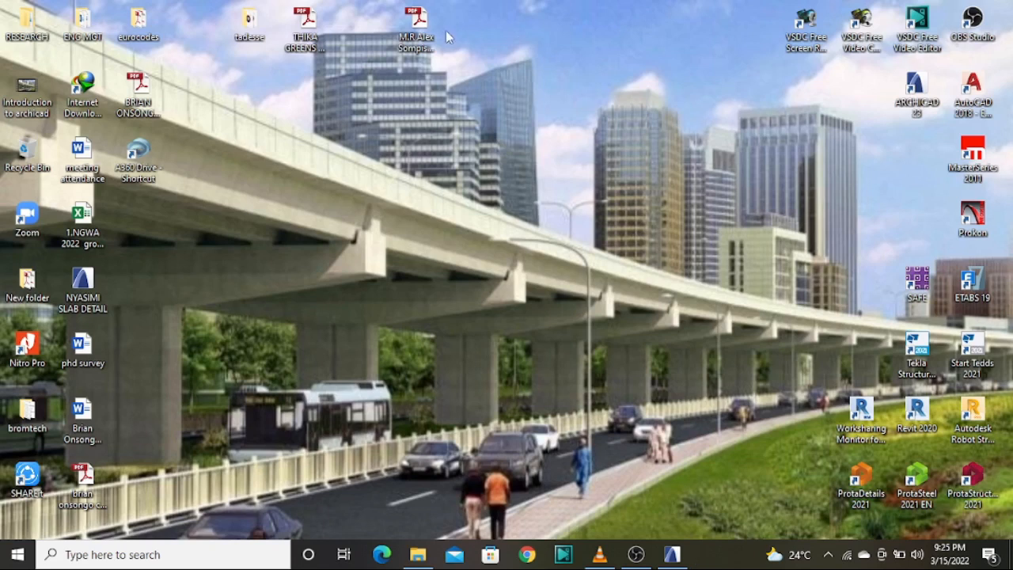
# Open the bungalow PDF from the desktop and examine its floor plan's rooms, grid lines and dimensions up close.
pyautogui.doubleClick(417, 32)
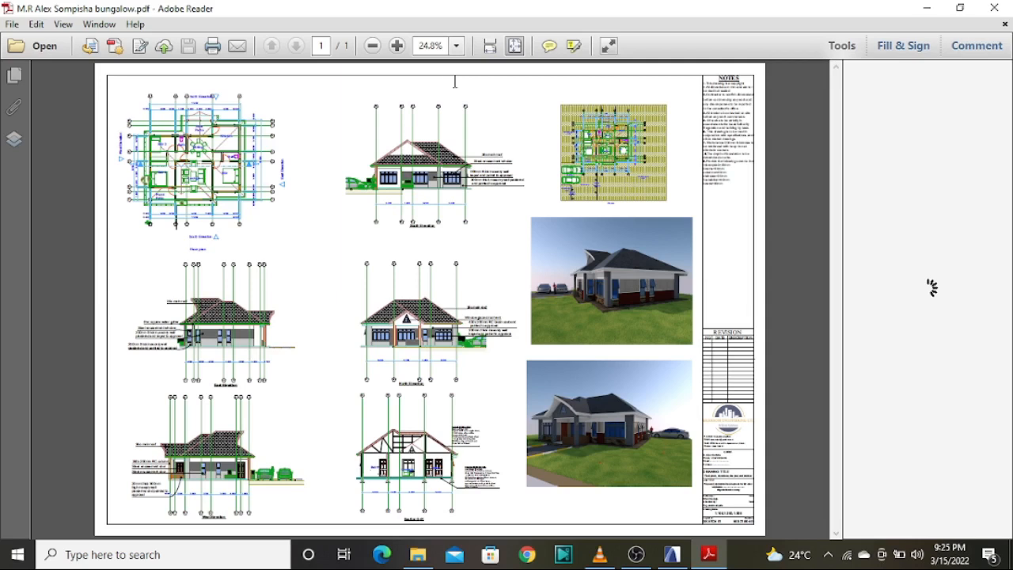
pyautogui.click(457, 45)
pyautogui.click(457, 45)
pyautogui.click(398, 46)
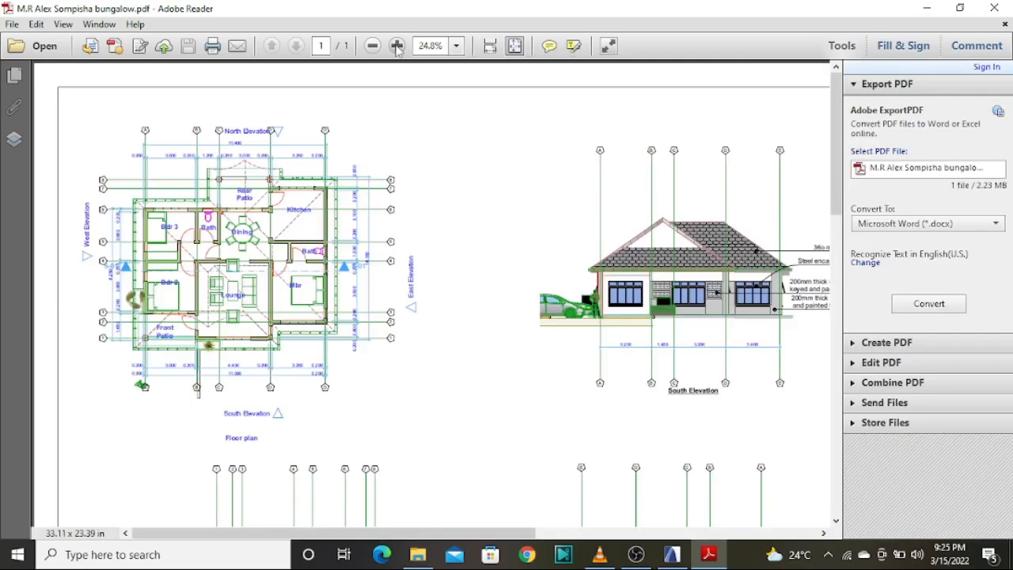
pyautogui.click(397, 46)
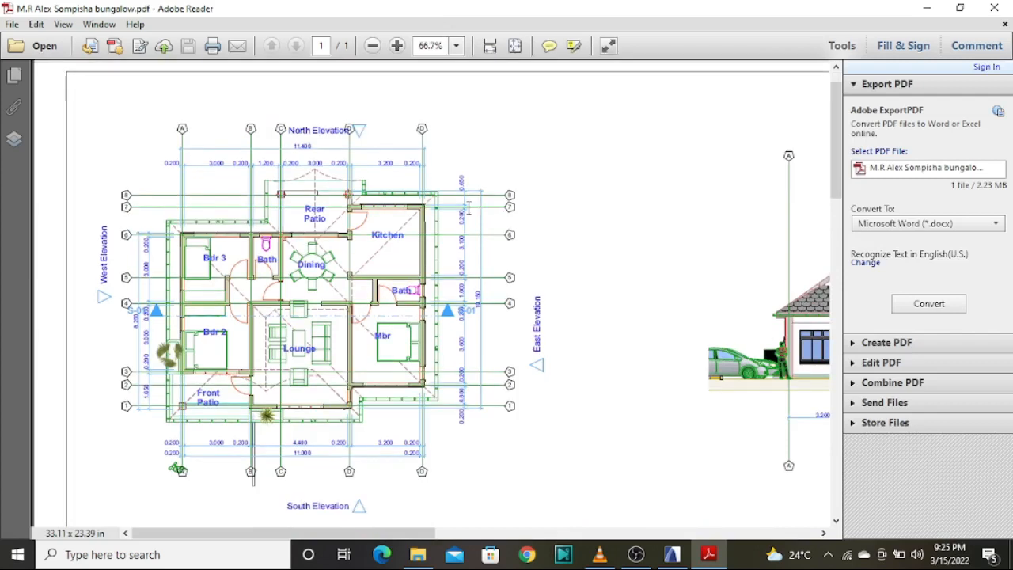
pyautogui.scroll(-3, 467, 208)
pyautogui.scroll(-1, 467, 207)
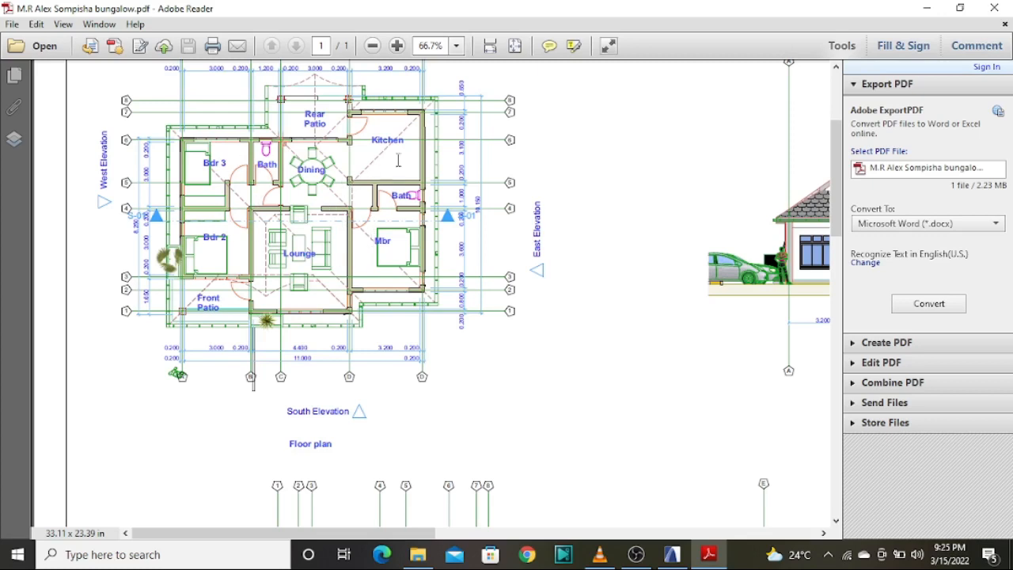
pyautogui.scroll(1, 450, 172)
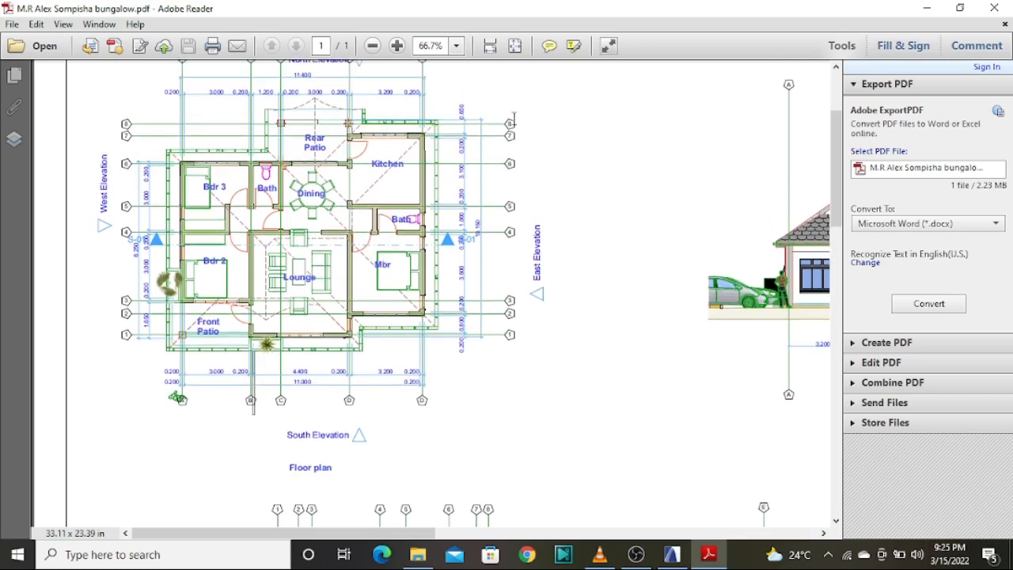
pyautogui.scroll(1, 453, 262)
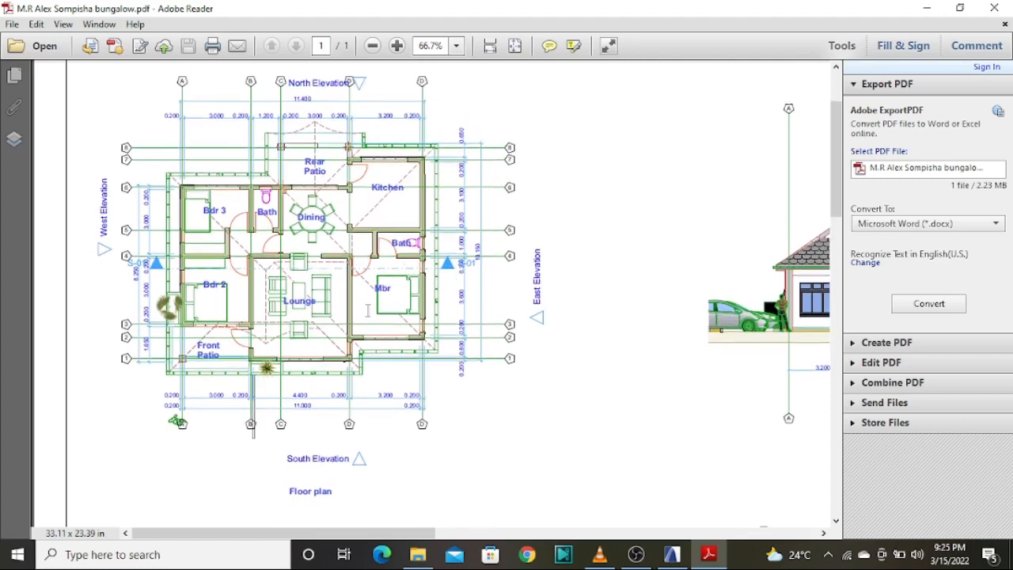
pyautogui.scroll(-1, 345, 400)
pyautogui.scroll(-5, 374, 343)
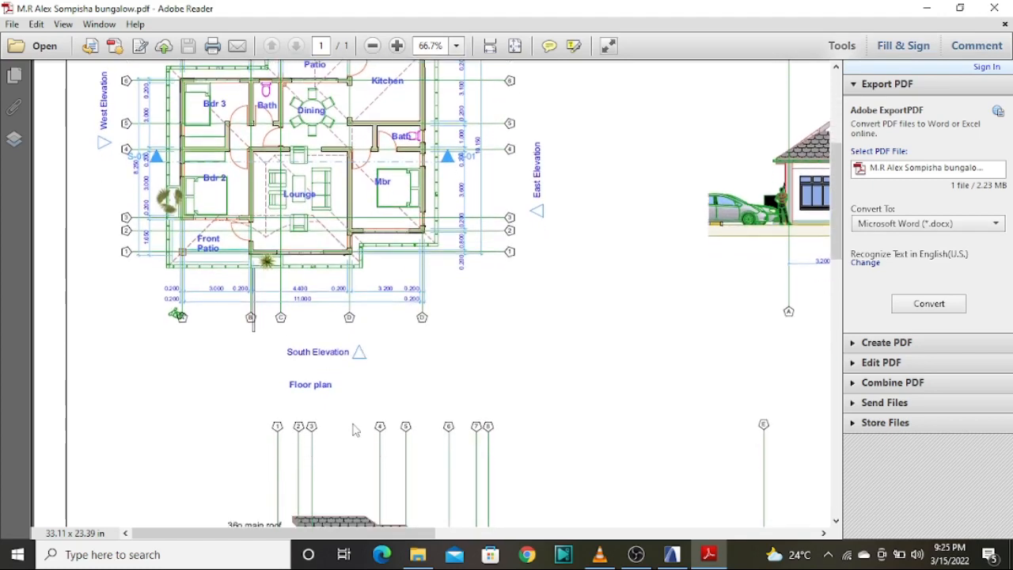
# Review the sheet's elevations, section, site plan, notes and 3D renderings, and close the PDF.
pyautogui.click(373, 46)
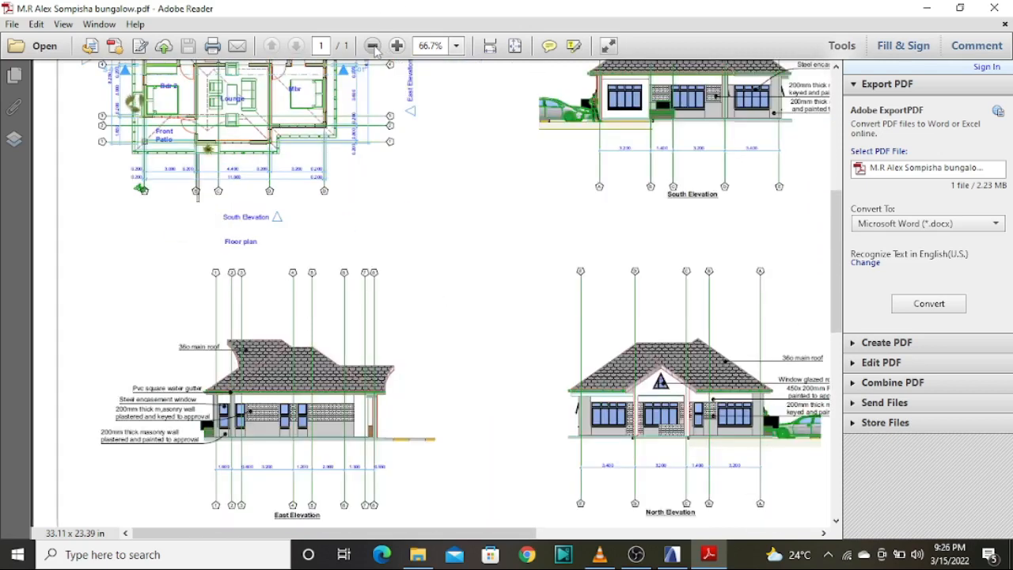
pyautogui.click(374, 46)
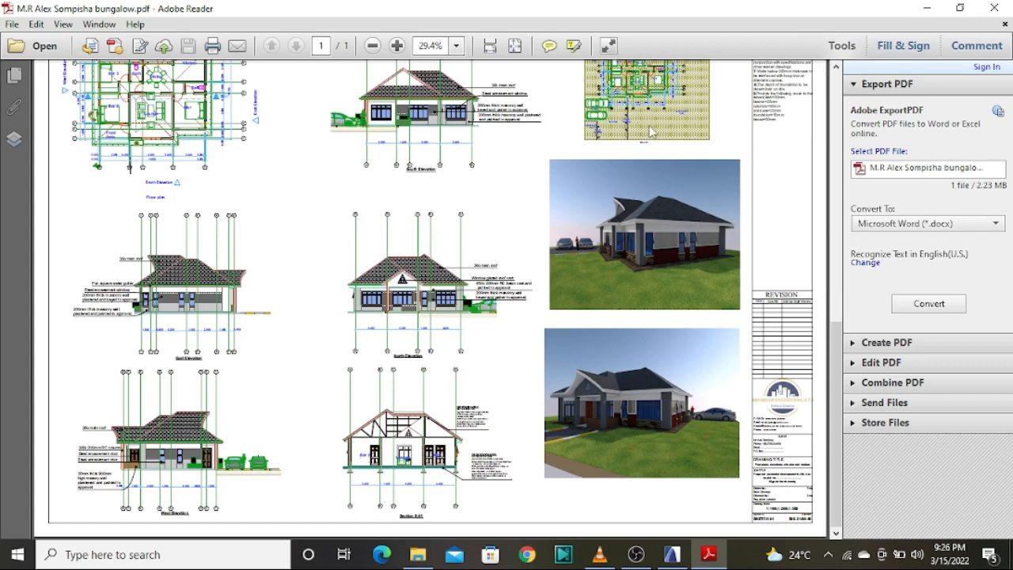
pyautogui.scroll(3, 667, 228)
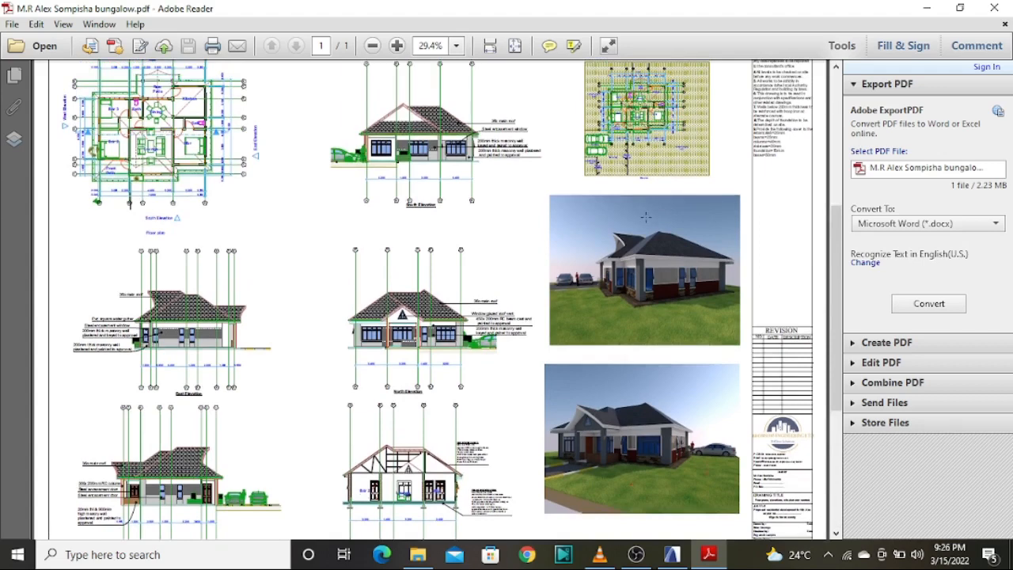
pyautogui.scroll(1, 667, 228)
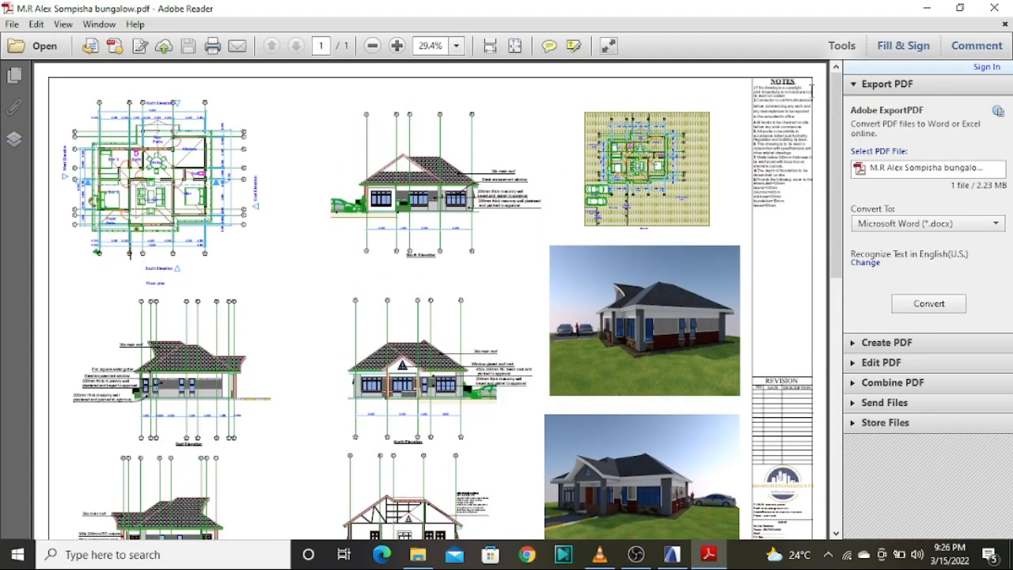
pyautogui.scroll(-3, 438, 300)
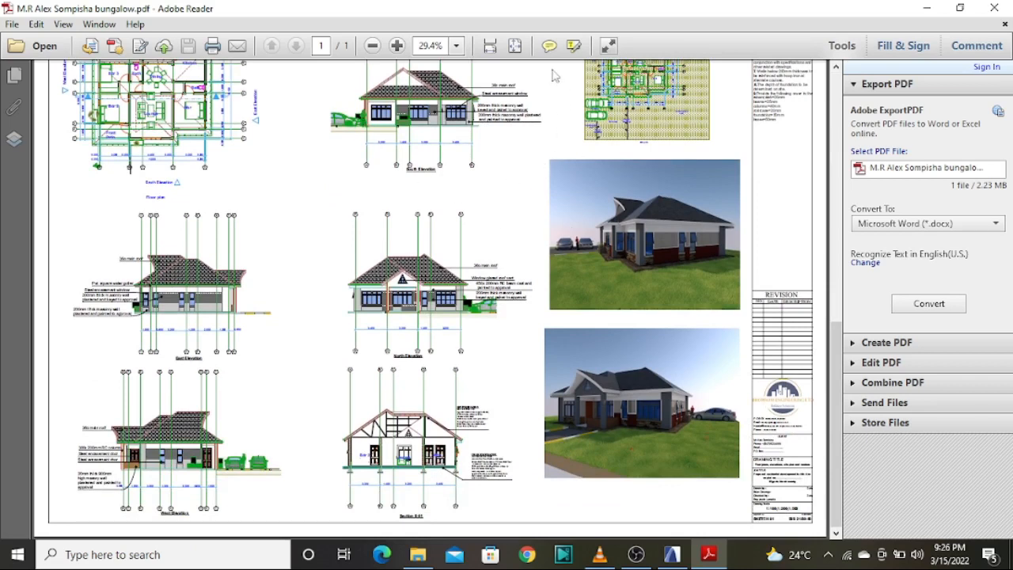
pyautogui.scroll(3, 410, 218)
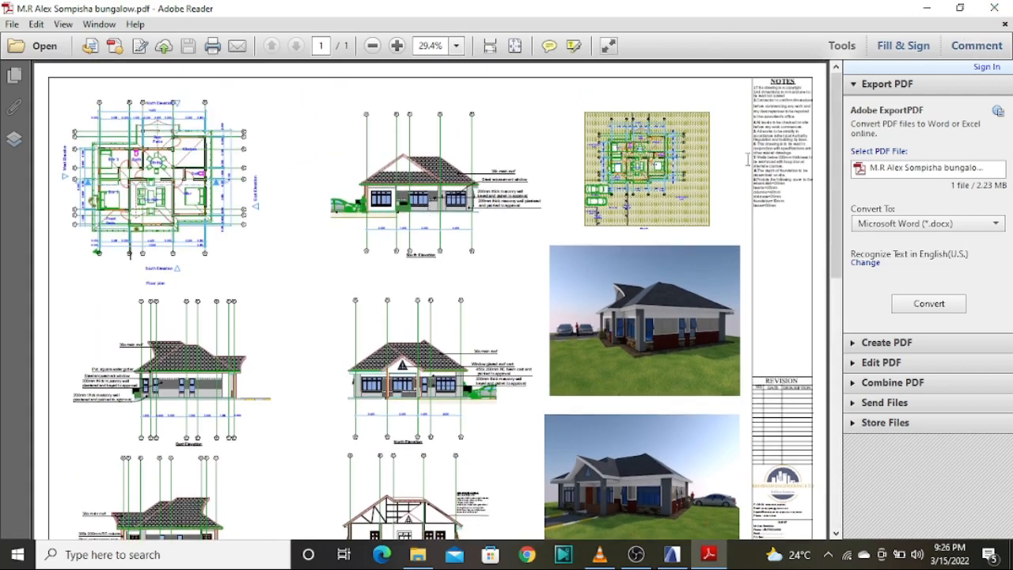
pyautogui.click(994, 8)
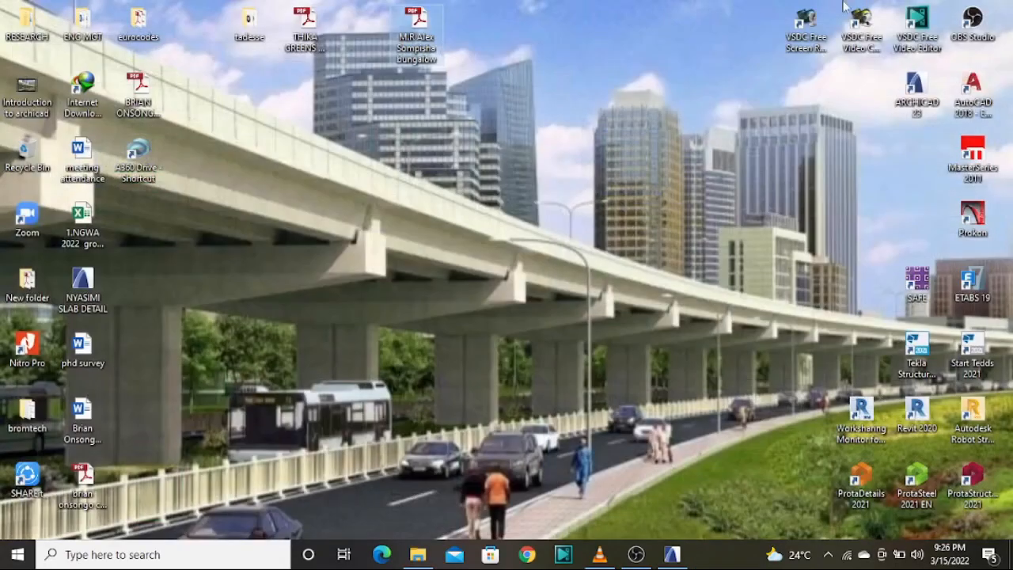
# Switch to ARCHICAD and place the bungalow PDF from the desktop as an external drawing beside the elevation markers on the Ground Floor plan.
pyautogui.click(671, 552)
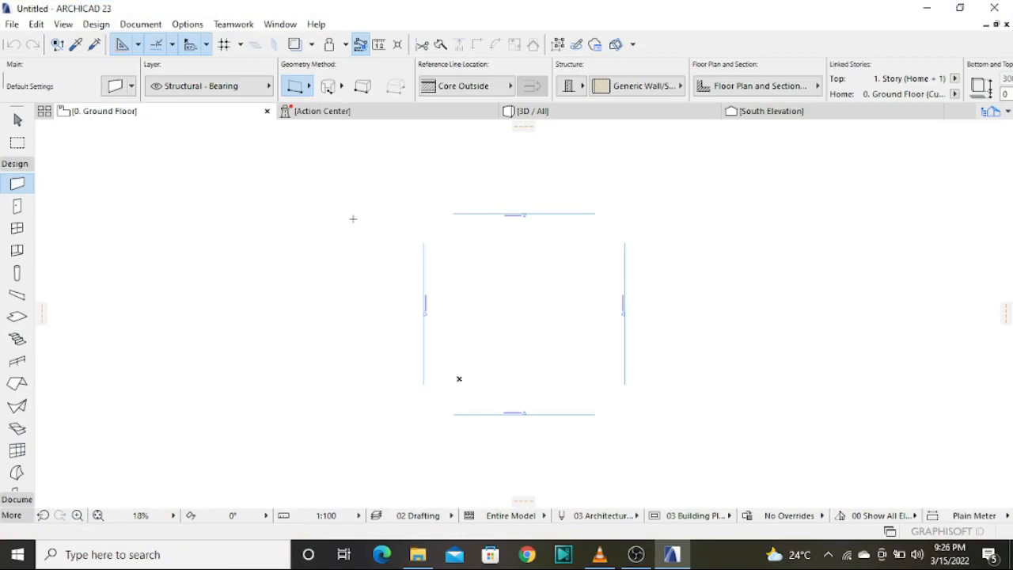
pyautogui.click(12, 23)
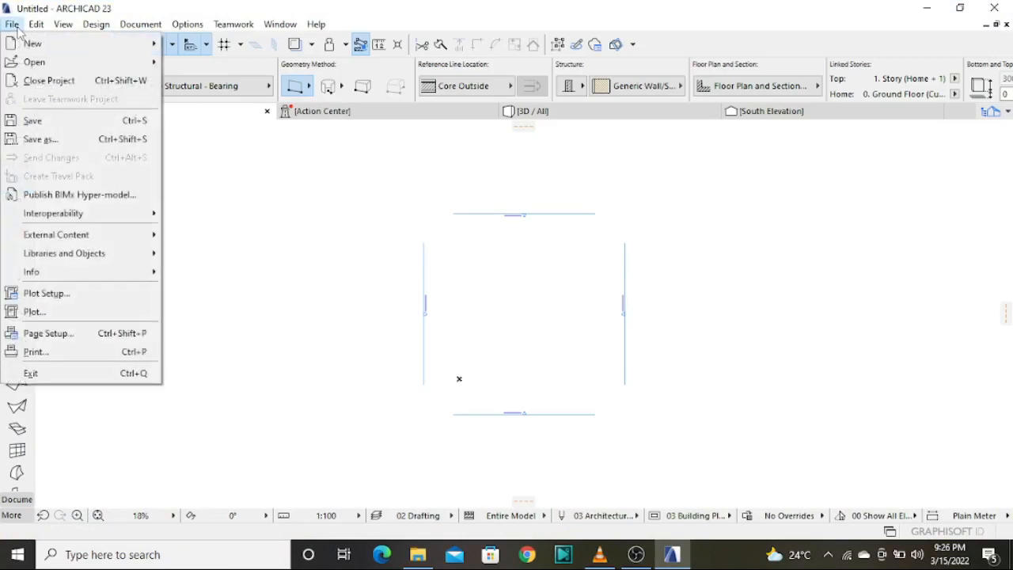
pyautogui.moveTo(92, 241)
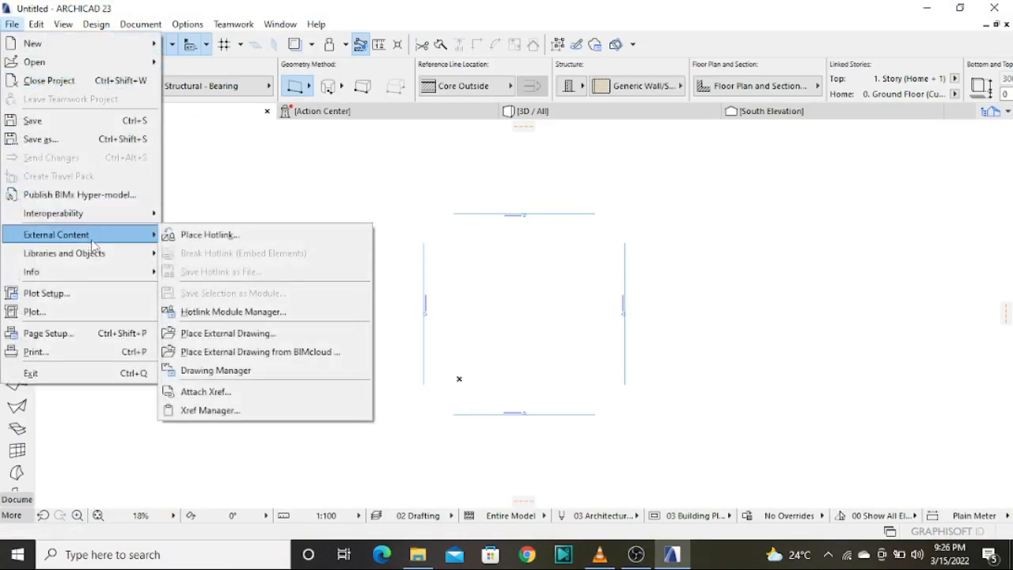
pyautogui.click(229, 336)
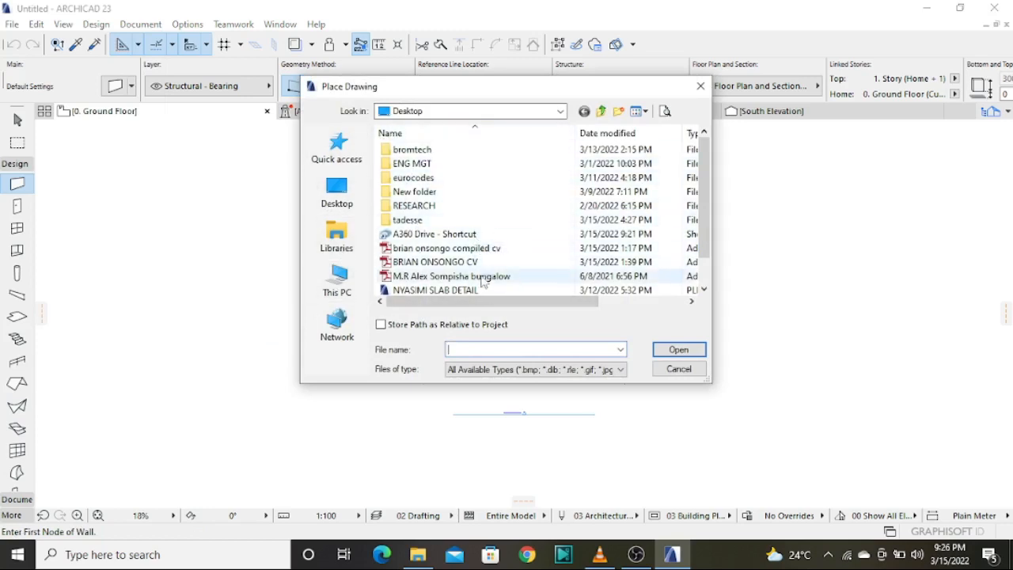
pyautogui.click(419, 277)
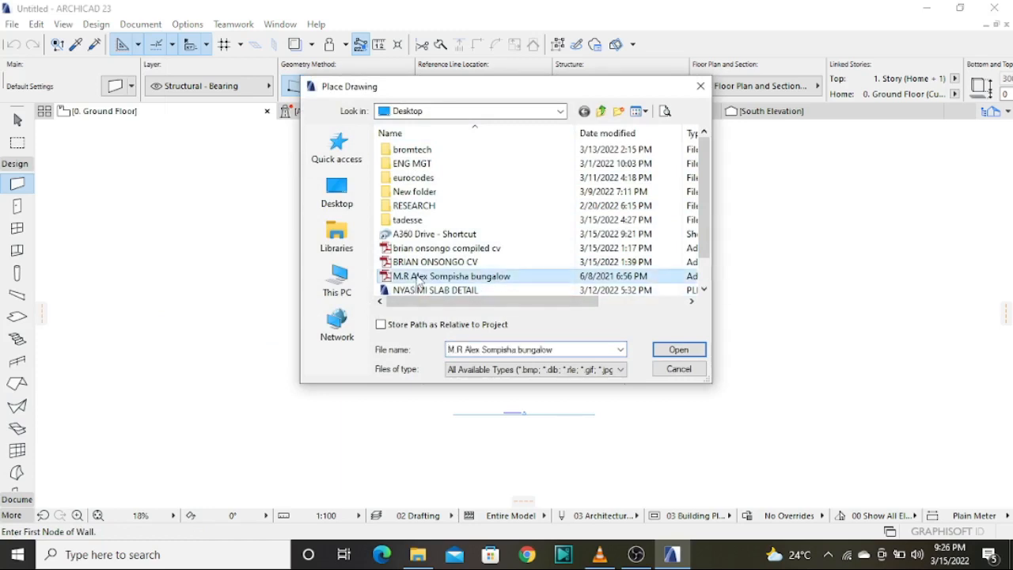
pyautogui.click(678, 350)
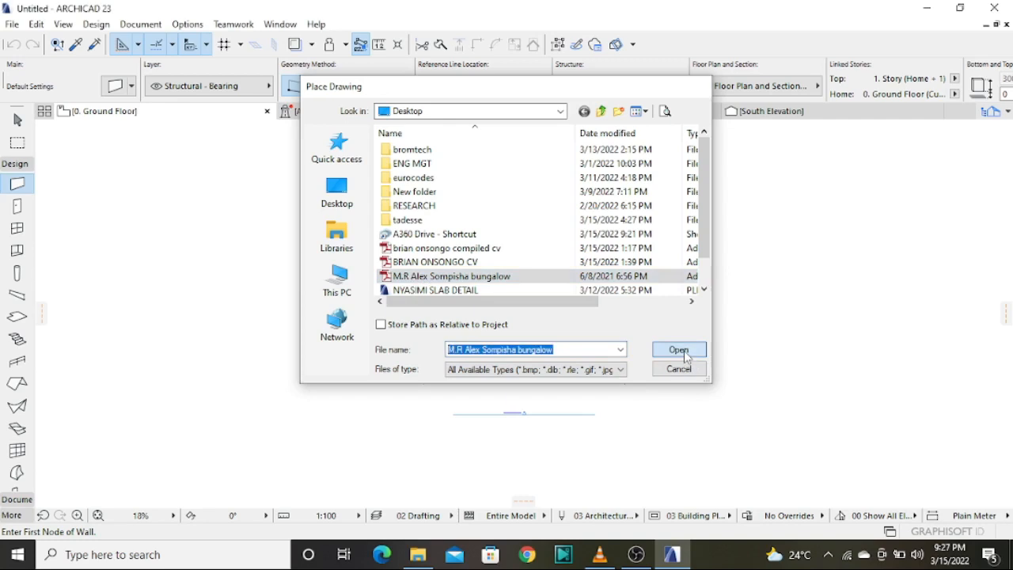
pyautogui.scroll(-3, 285, 301)
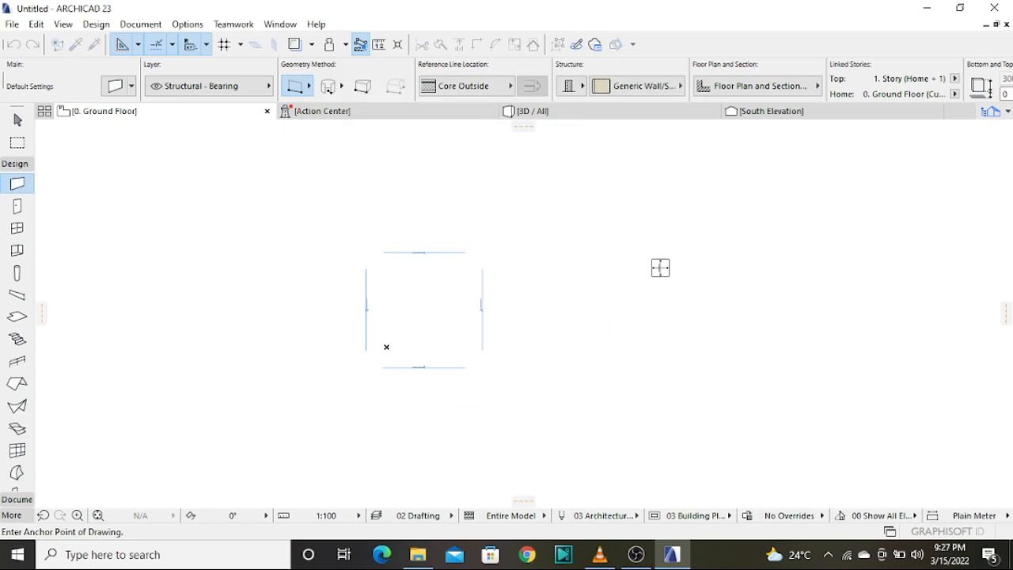
pyautogui.click(633, 234)
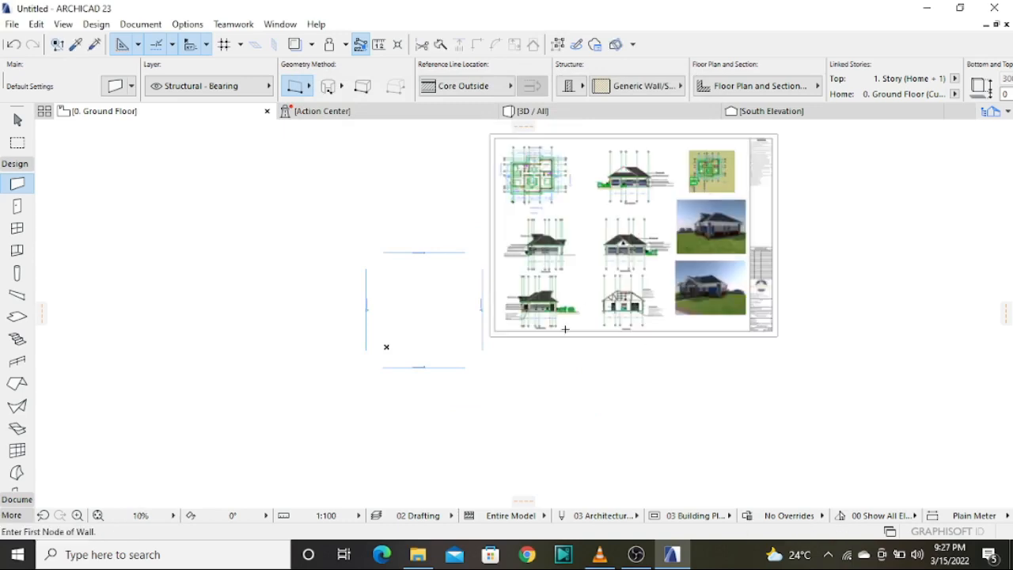
# Explode the placed PDF drawing into the current view without keeping the original elements.
pyautogui.scroll(2, 540, 218)
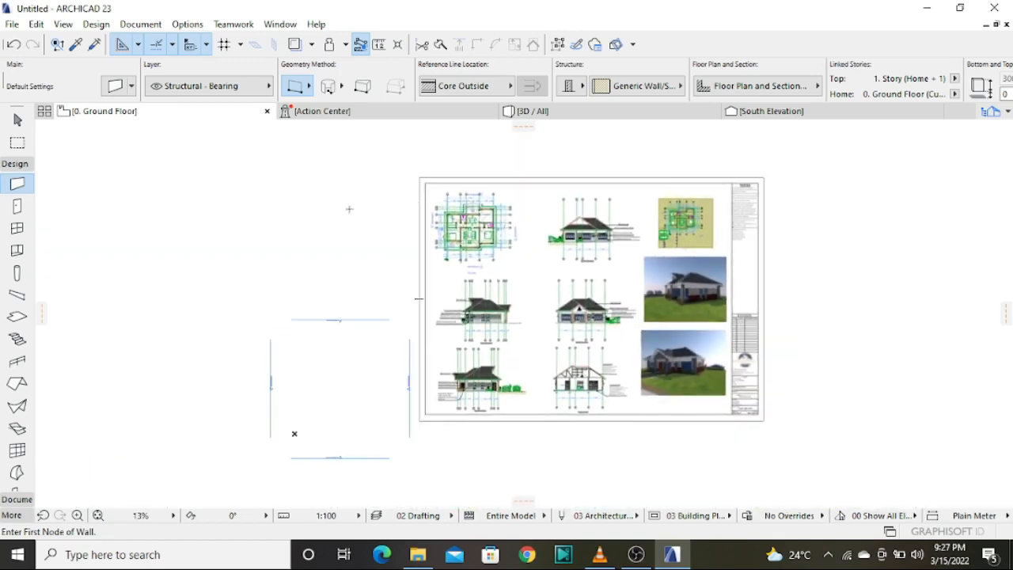
pyautogui.click(17, 120)
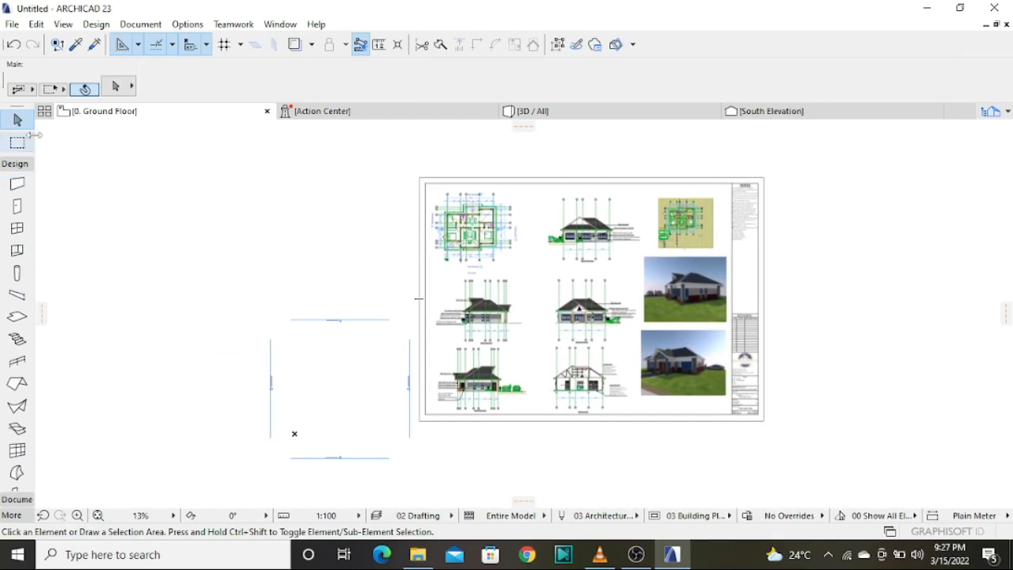
pyautogui.click(544, 257)
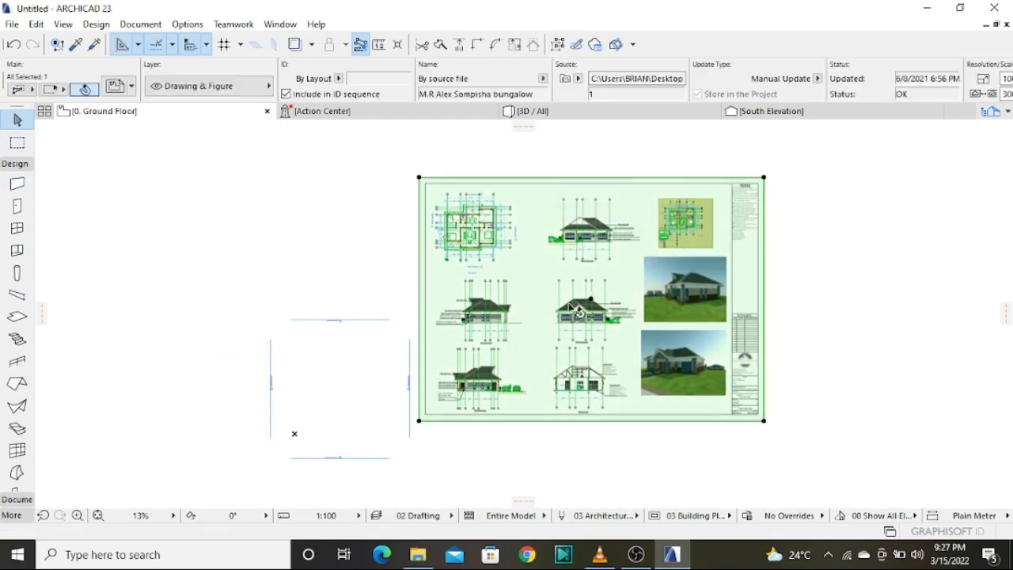
pyautogui.click(35, 29)
pyautogui.moveTo(120, 357)
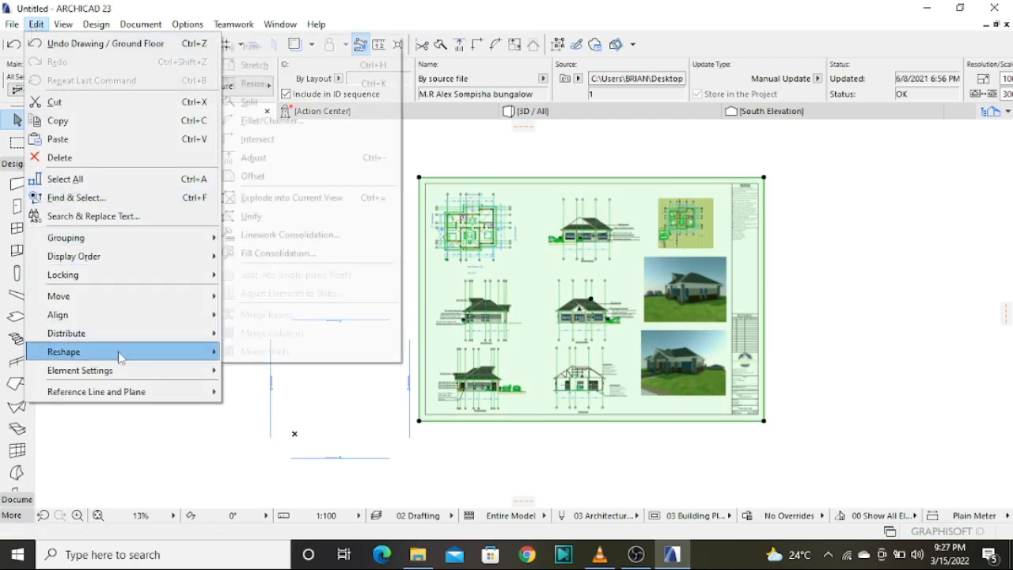
pyautogui.click(313, 204)
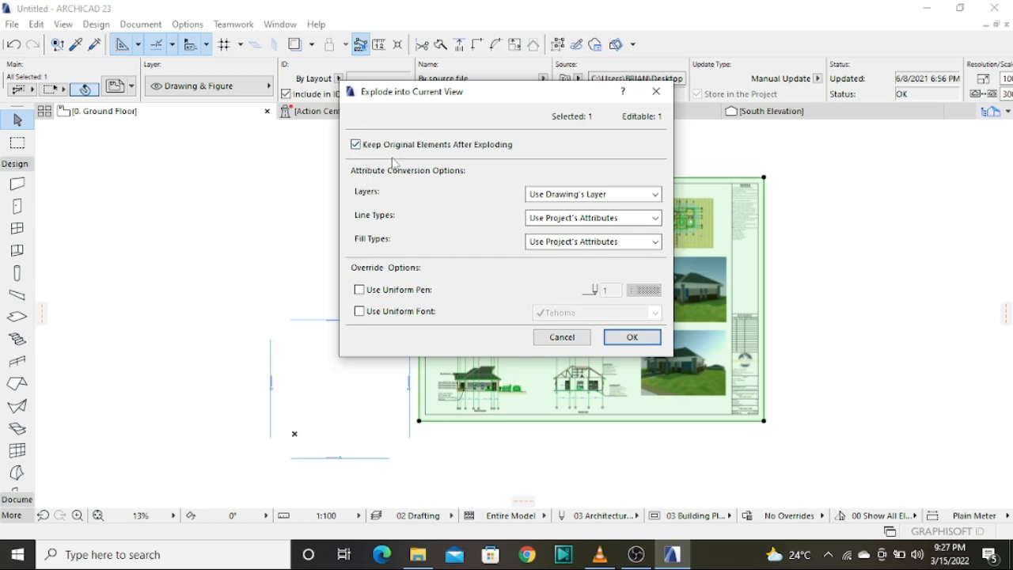
pyautogui.click(356, 145)
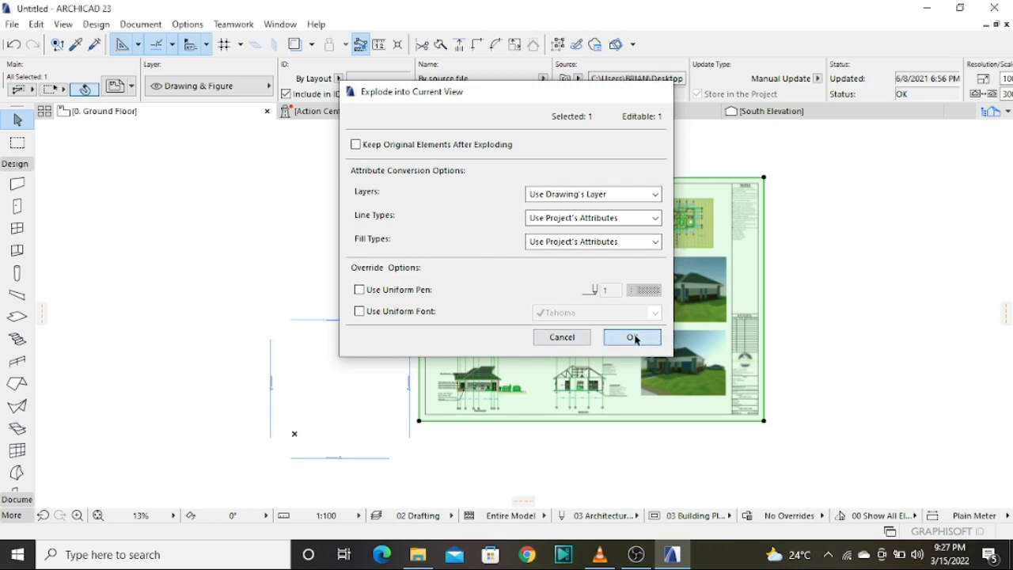
pyautogui.click(632, 338)
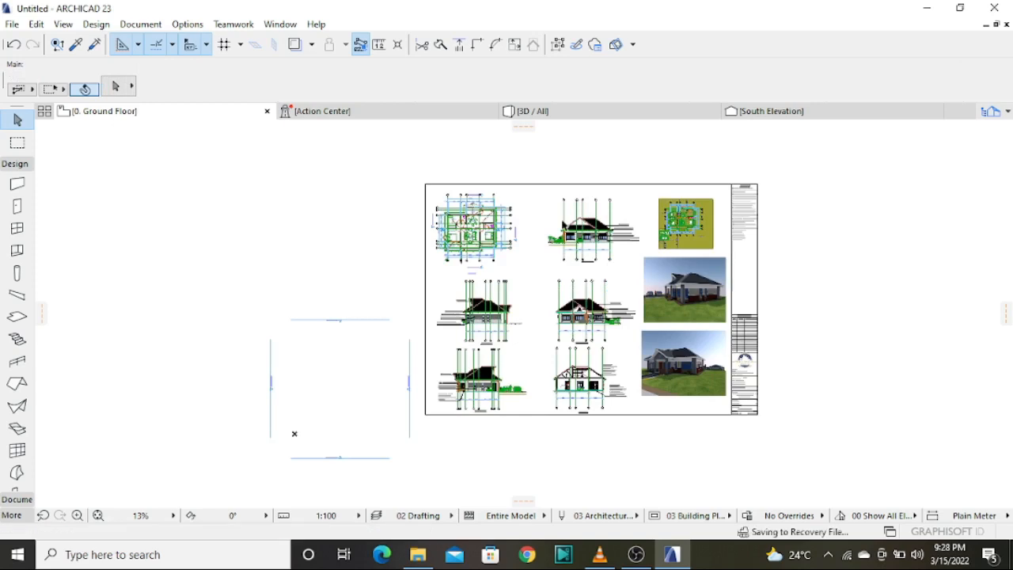
# Select all the exploded drawing elements and ungroup them.
pyautogui.click(552, 190)
pyautogui.click(552, 190)
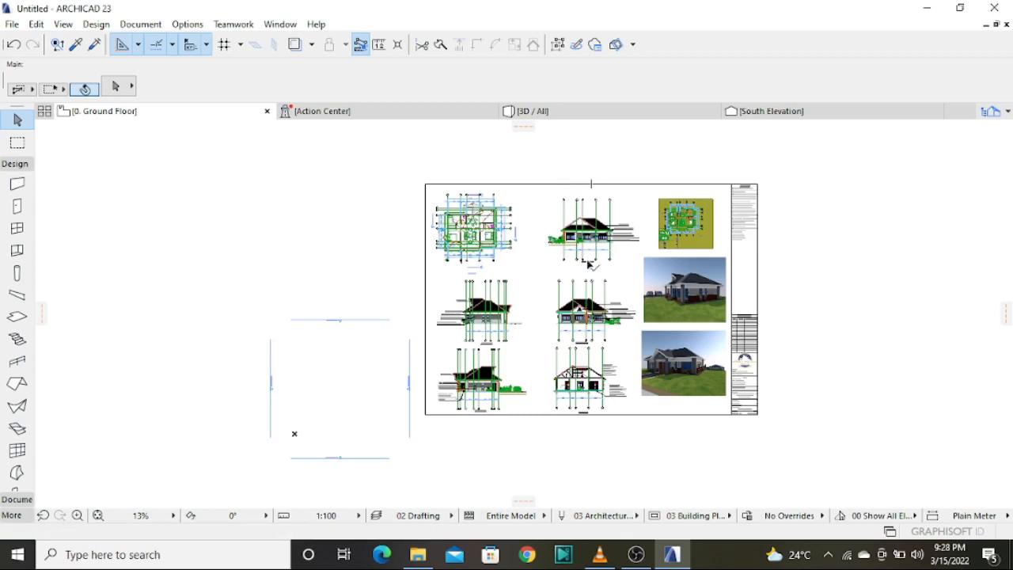
pyautogui.hotkey('ctrl', 'a')
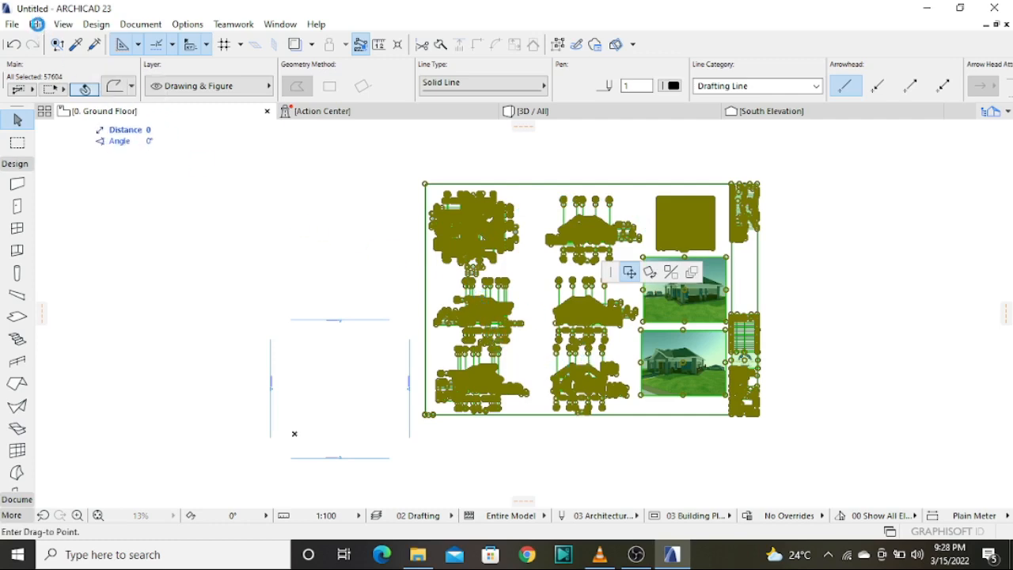
pyautogui.click(458, 246)
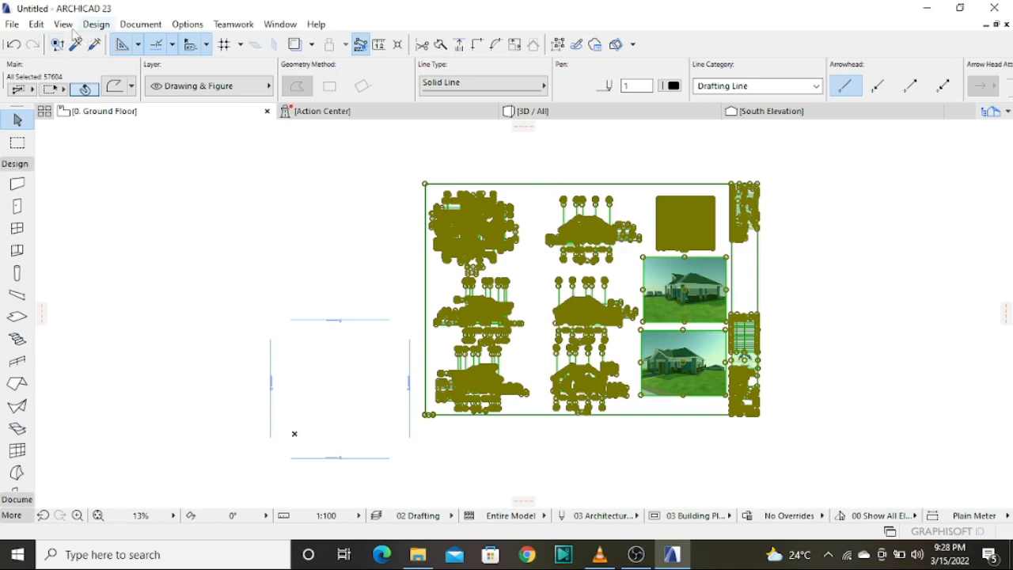
pyautogui.click(40, 25)
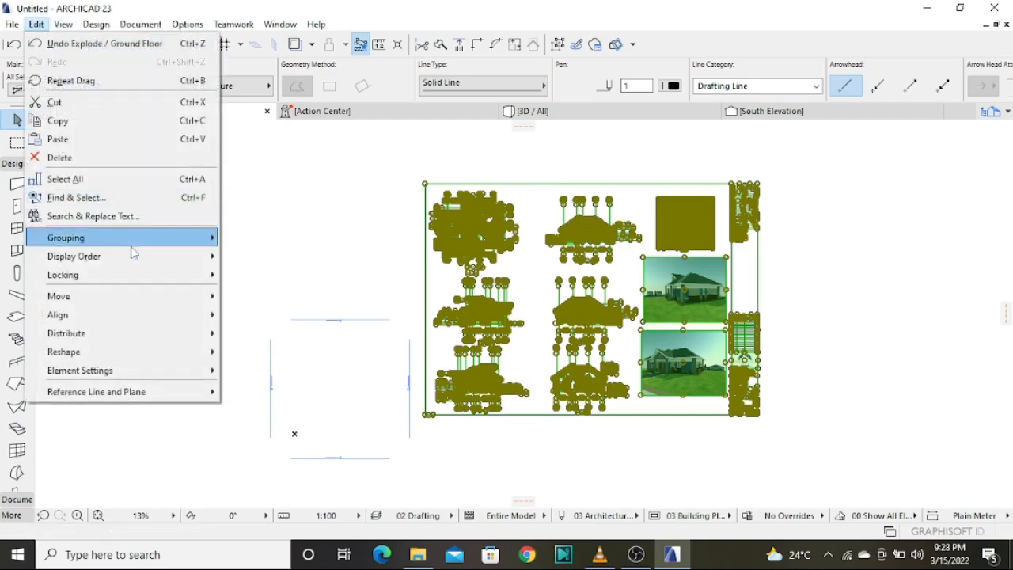
pyautogui.moveTo(139, 247)
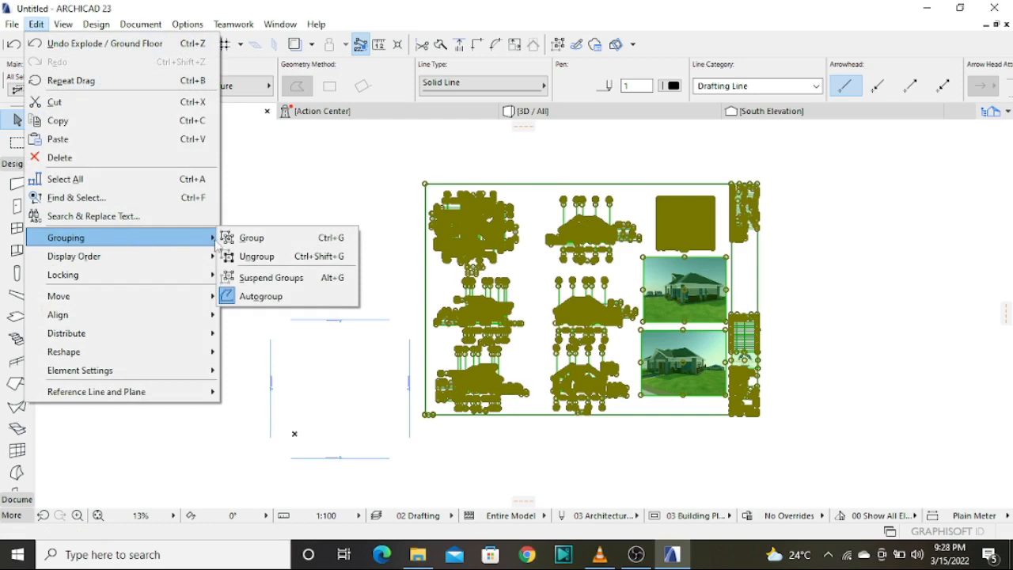
pyautogui.click(283, 262)
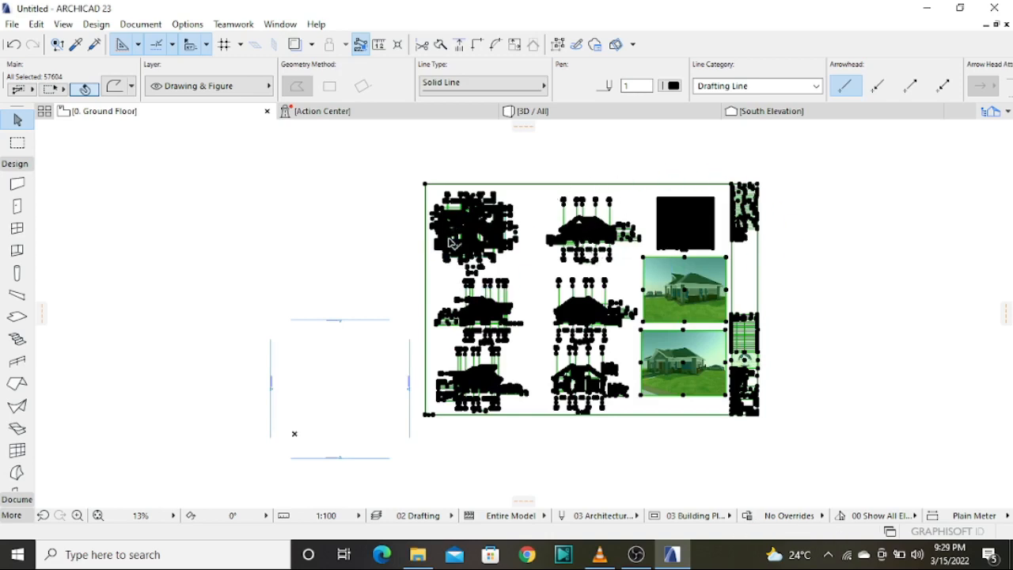
# Clear the selection of all elements and pick only the sheet's border polyline to check that it is separate.
pyautogui.click(361, 226)
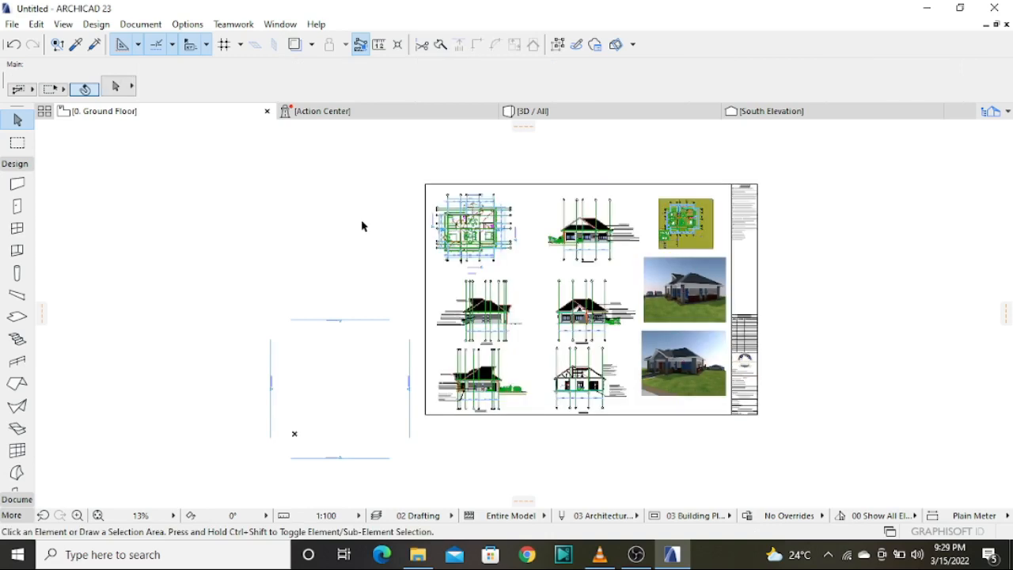
pyautogui.scroll(1, 491, 210)
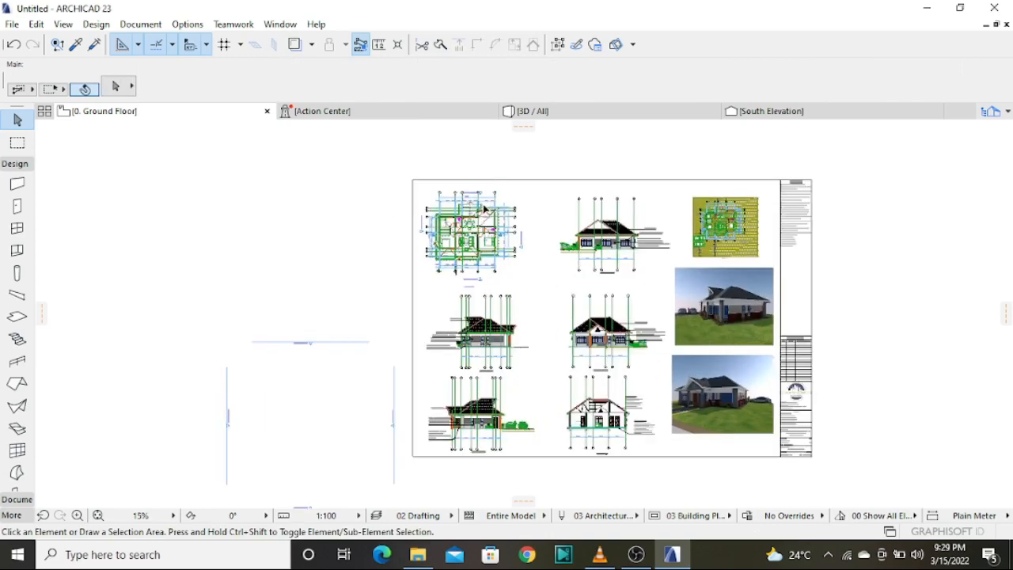
pyautogui.click(500, 184)
pyautogui.click(504, 186)
pyautogui.click(501, 180)
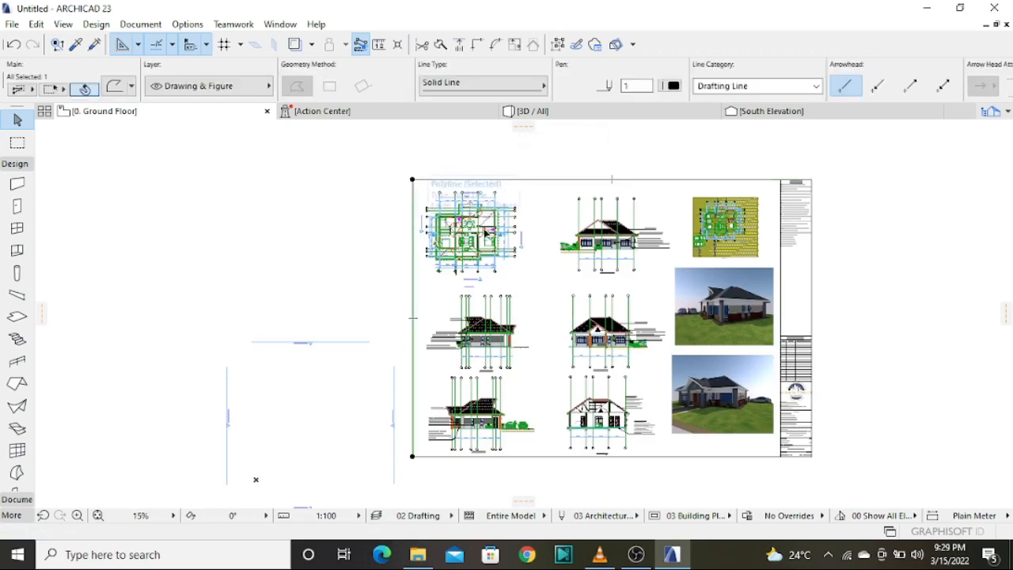
pyautogui.scroll(1, 607, 230)
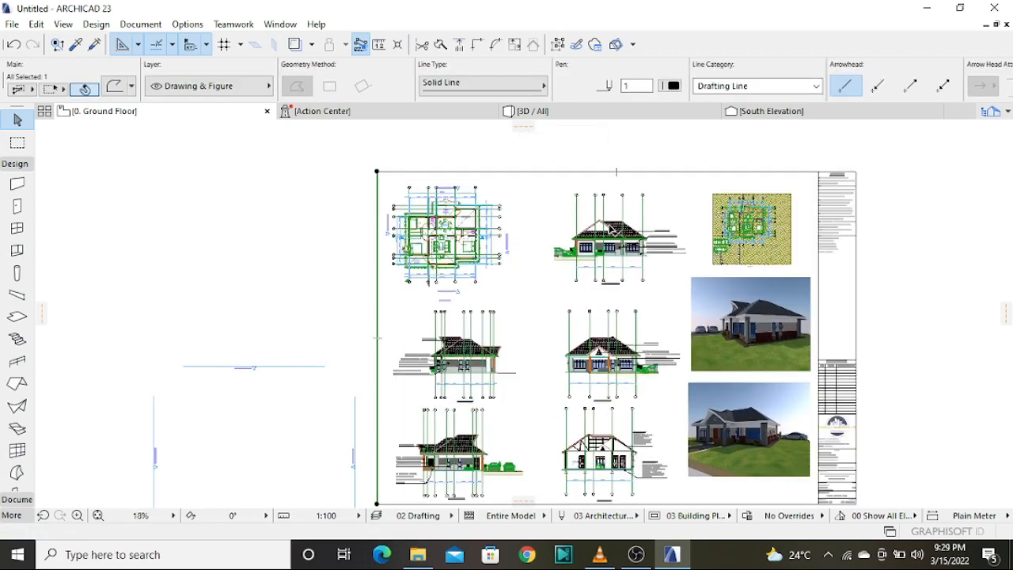
pyautogui.scroll(-4, 613, 231)
# Move the two 3D rendering images out of the sheet to the empty area east of it and deselect them.
pyautogui.scroll(8, 735, 323)
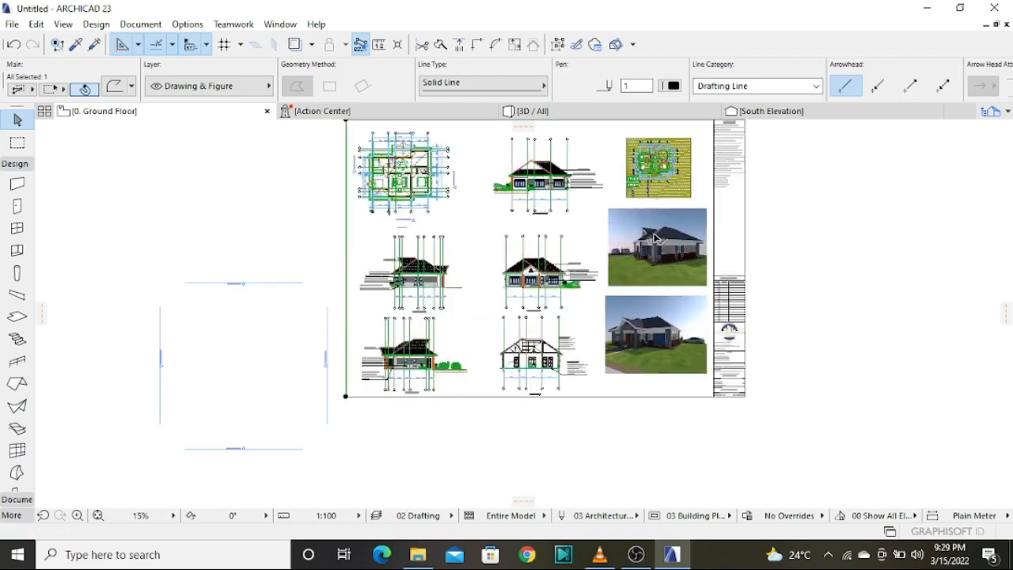
pyautogui.click(651, 271)
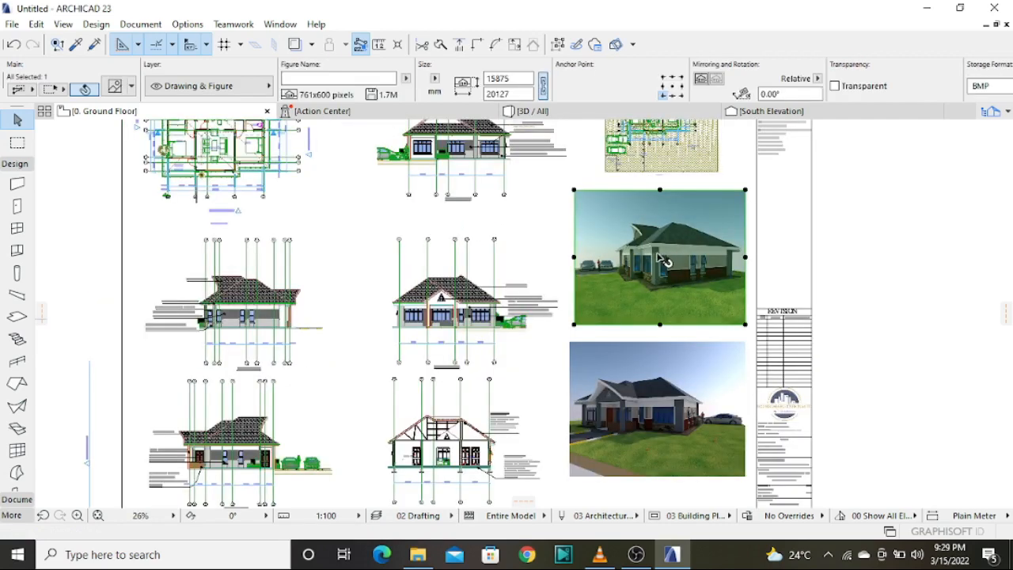
pyautogui.moveTo(658, 259); pyautogui.dragTo(805, 237)
pyautogui.scroll(-3, 527, 262)
pyautogui.click(764, 362)
pyautogui.click(608, 350)
pyautogui.moveTo(606, 348); pyautogui.dragTo(870, 409)
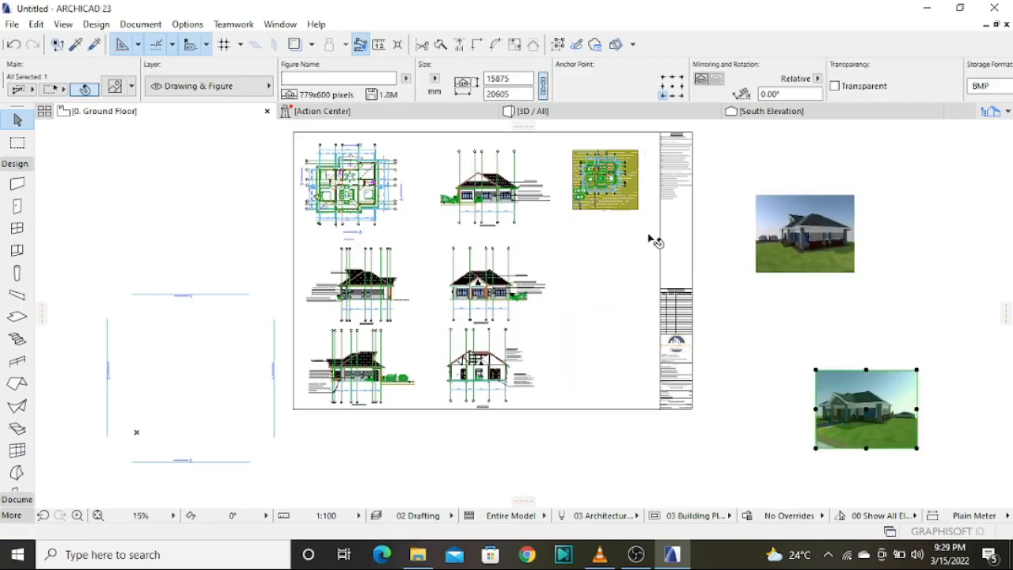
pyautogui.press('Escape')
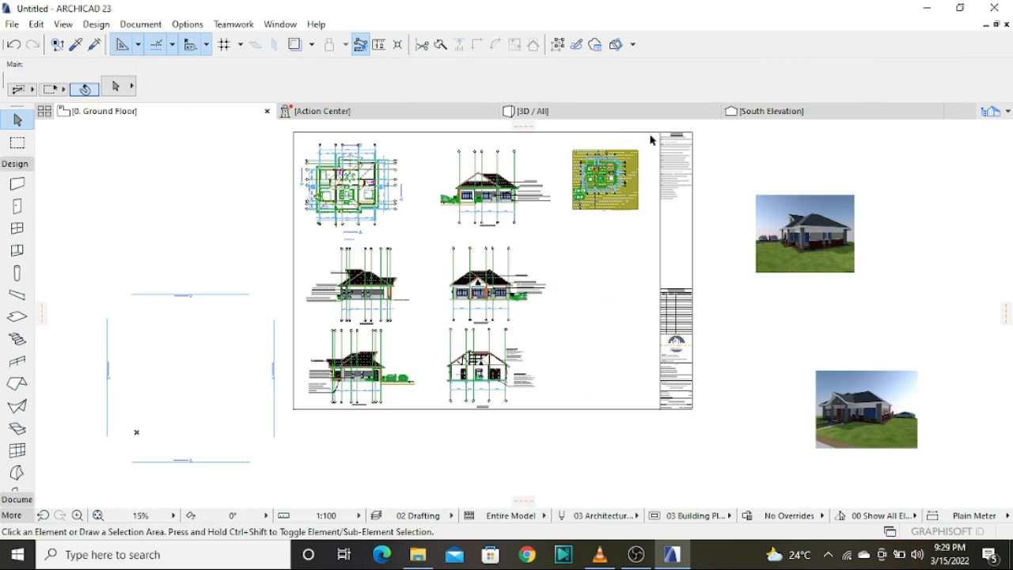
# Select the title block strip together with the sheet border and move them to the empty area west of the drawings.
pyautogui.scroll(-1, 646, 174)
pyautogui.click(643, 143)
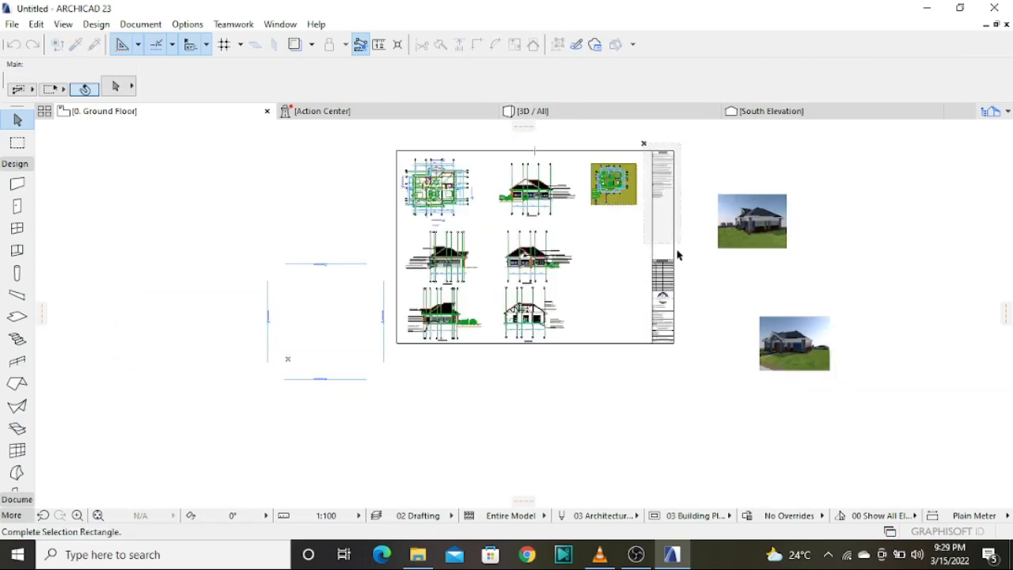
pyautogui.click(696, 366)
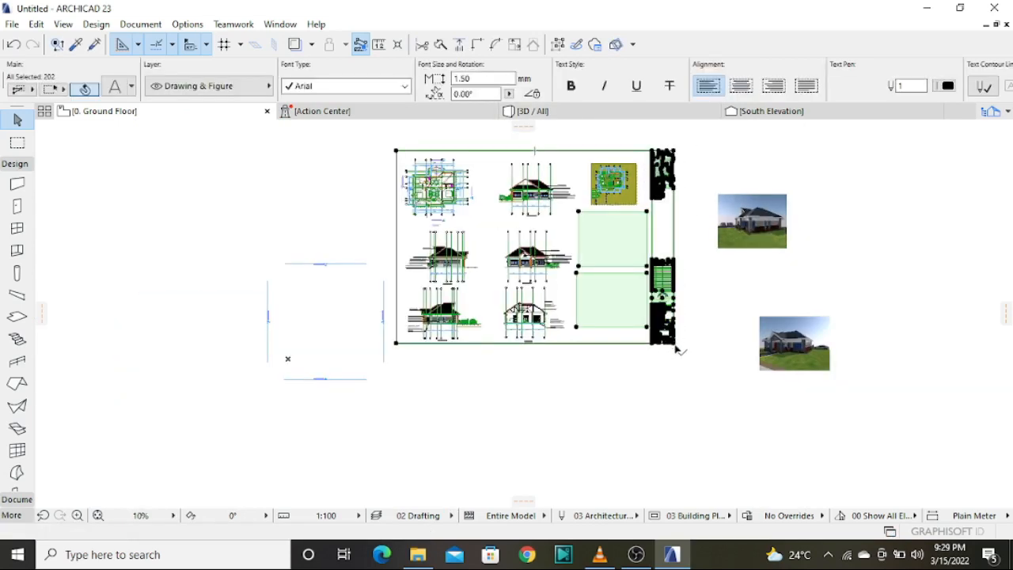
pyautogui.click(675, 346)
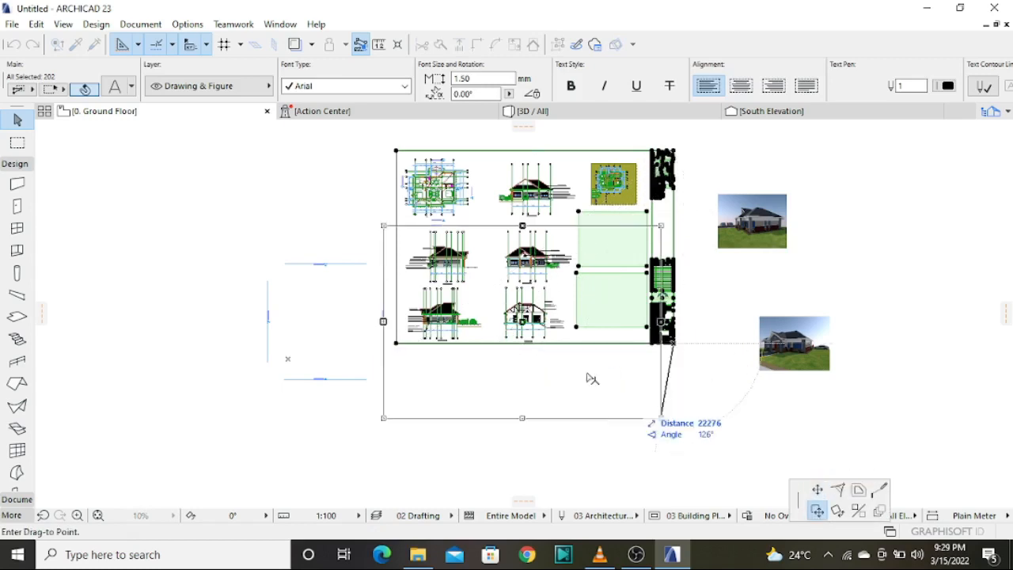
pyautogui.scroll(-2, 591, 372)
pyautogui.click(334, 287)
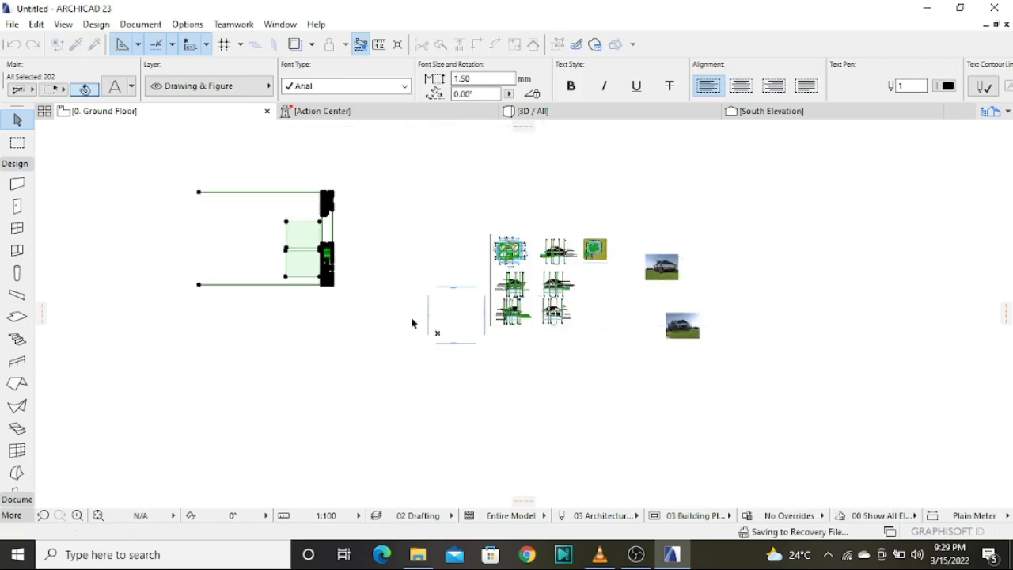
# Inspect the floor plan's kitchen area by selecting the grid line at marker 7 and the inner wall line.
pyautogui.scroll(5, 546, 229)
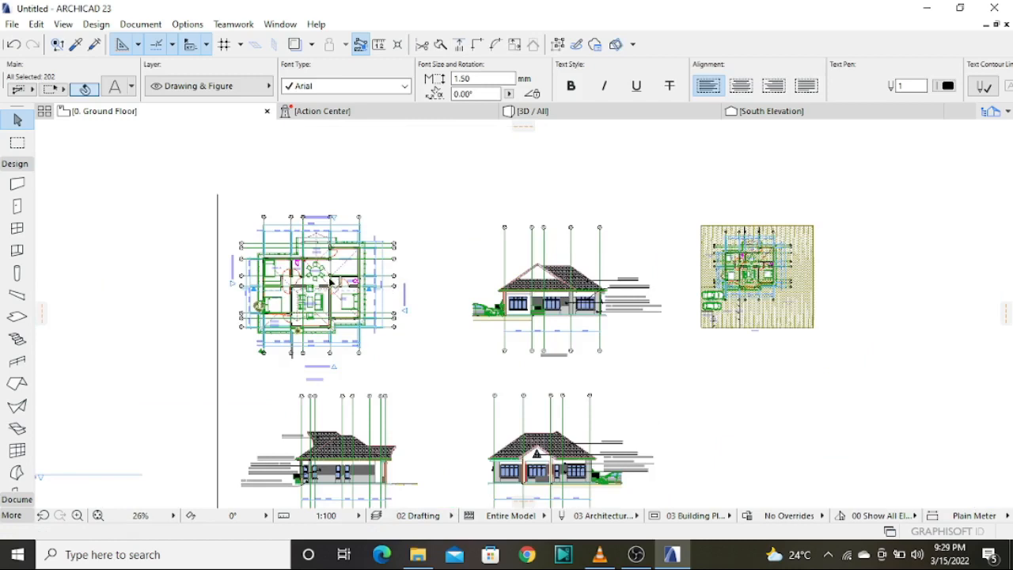
pyautogui.scroll(8, 353, 281)
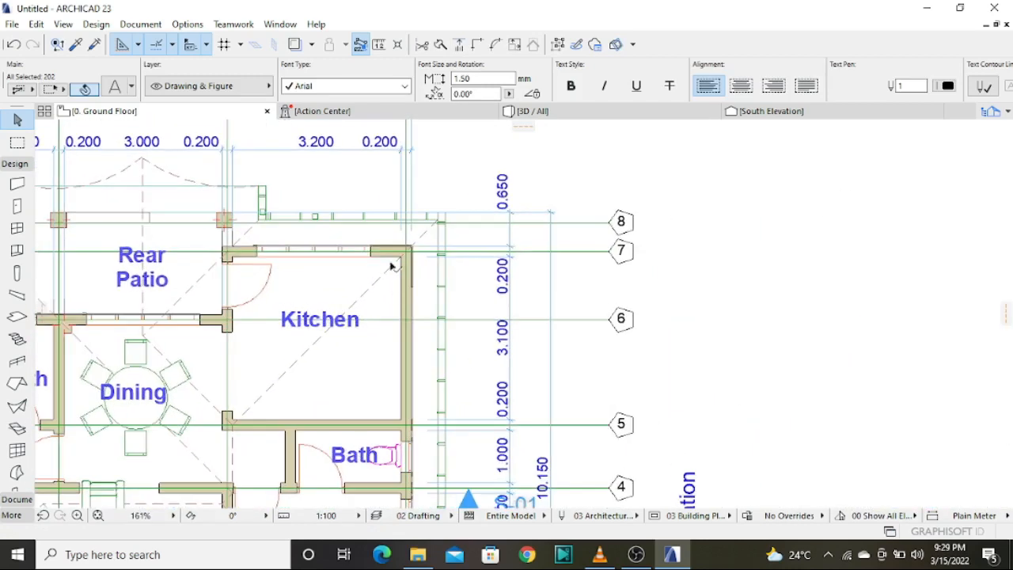
pyautogui.click(376, 254)
pyautogui.scroll(-1, 614, 265)
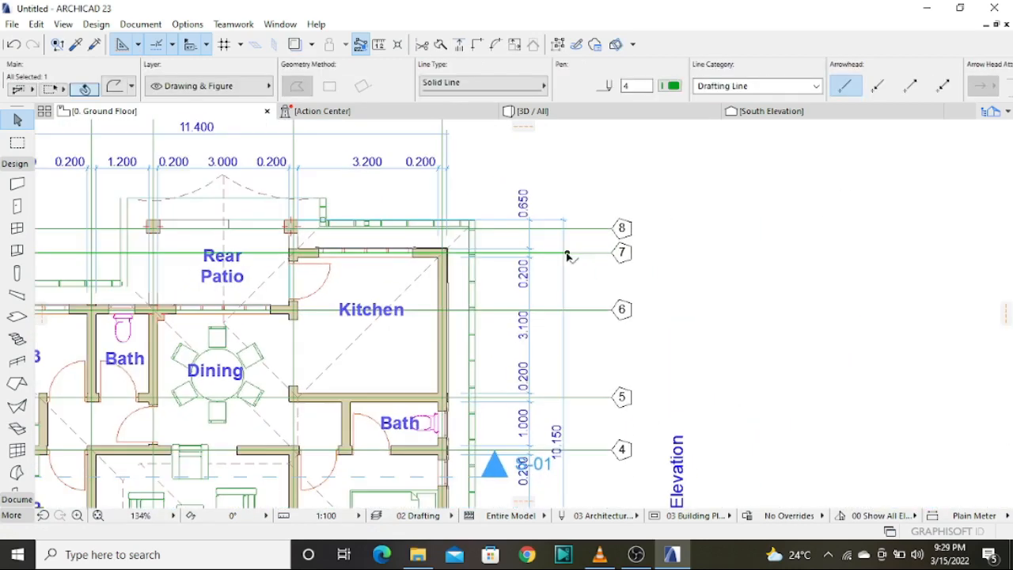
pyautogui.keyDown('shift'); pyautogui.click(589, 311); pyautogui.keyUp('shift')
pyautogui.scroll(7, 443, 283)
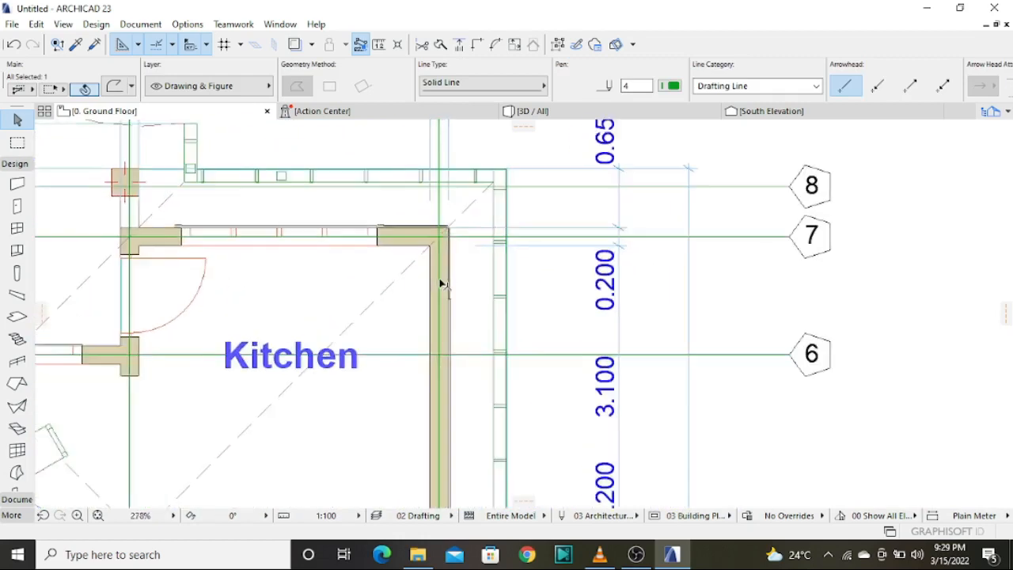
pyautogui.scroll(-2, 424, 287)
pyautogui.scroll(2, 443, 268)
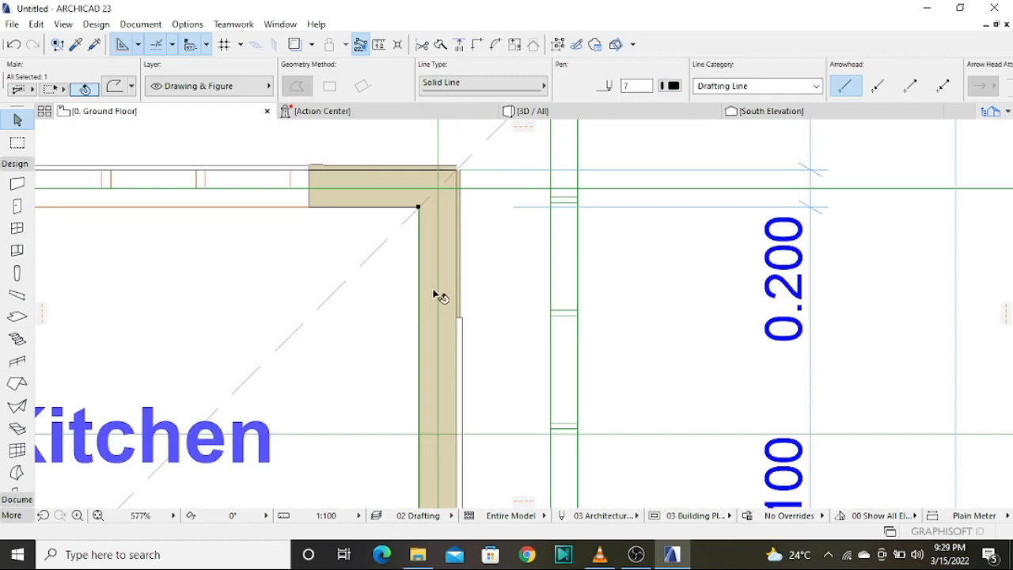
# Select the kitchen's east wall fill and the short north wall fill in turn to examine how the walls were converted.
pyautogui.click(436, 282)
pyautogui.scroll(-2, 485, 195)
pyautogui.scroll(-5, 486, 195)
pyautogui.scroll(5, 481, 356)
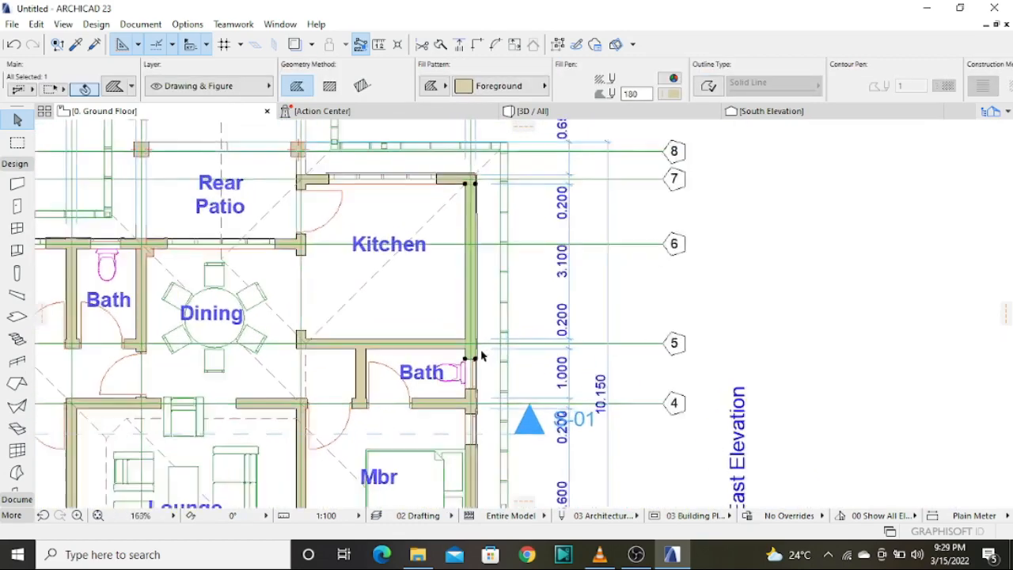
pyautogui.scroll(-8, 502, 322)
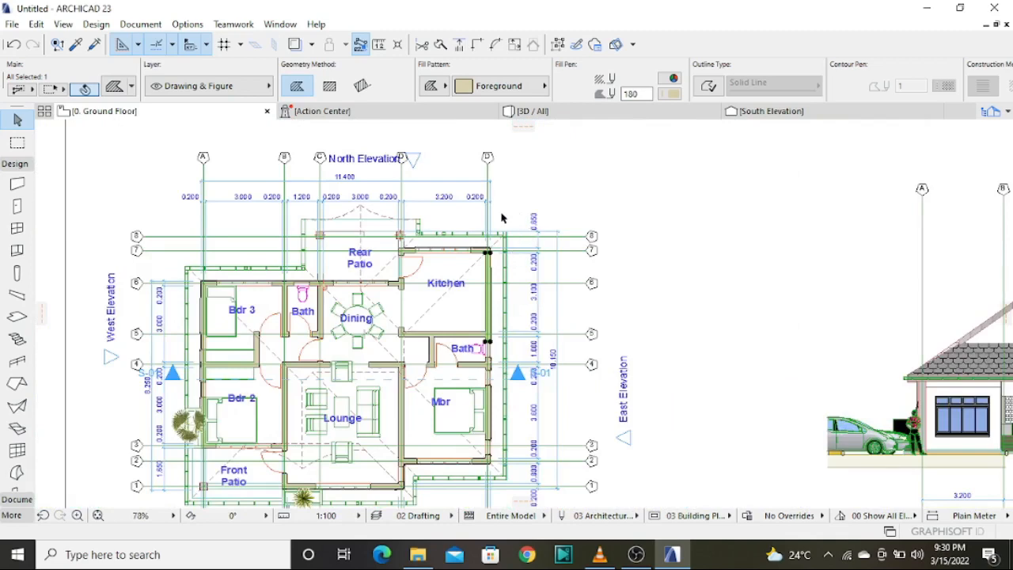
pyautogui.scroll(12, 477, 272)
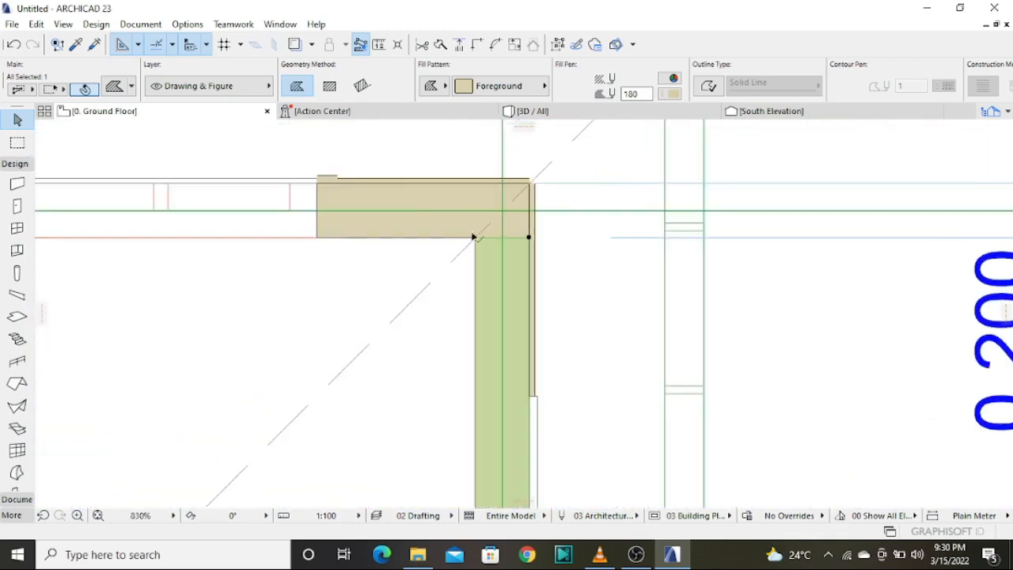
pyautogui.click(428, 206)
pyautogui.scroll(-9, 431, 212)
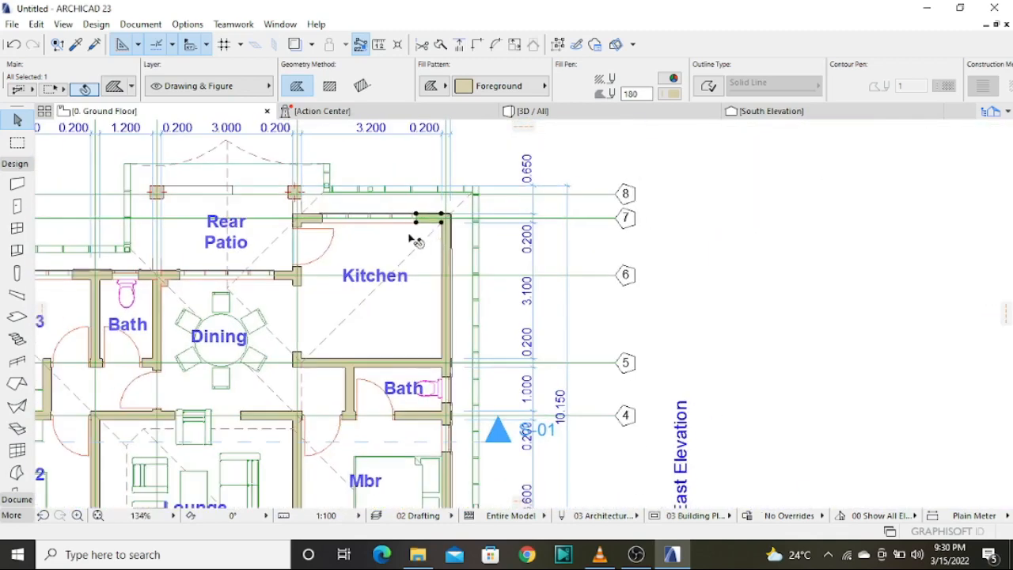
pyautogui.scroll(4, 287, 227)
pyautogui.scroll(-9, 330, 232)
pyautogui.scroll(4, 249, 274)
pyautogui.scroll(3, 250, 274)
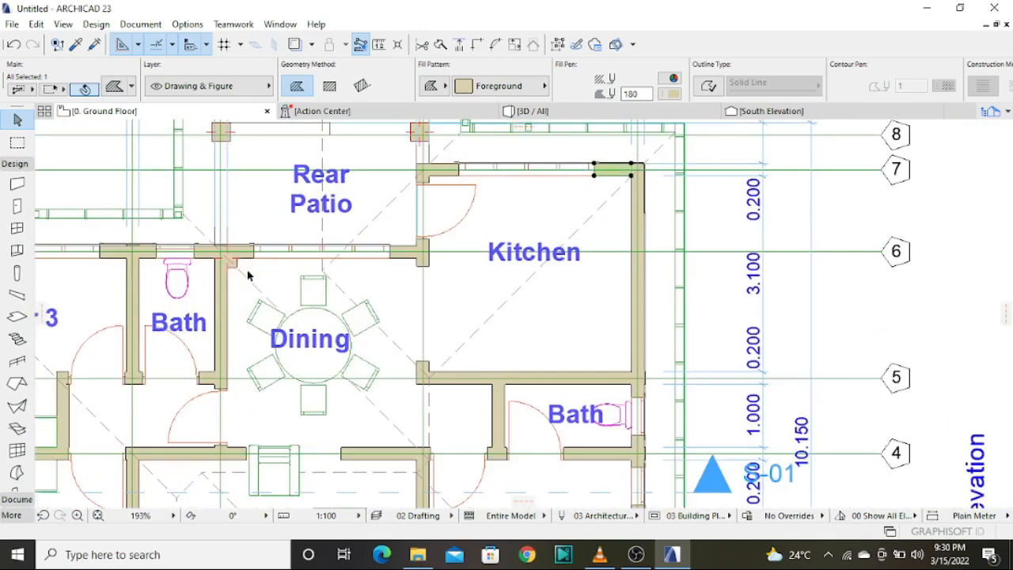
# Select individual line segments of the toilet symbol in the bath beside the dining room to examine them as separate elements.
pyautogui.click(189, 279)
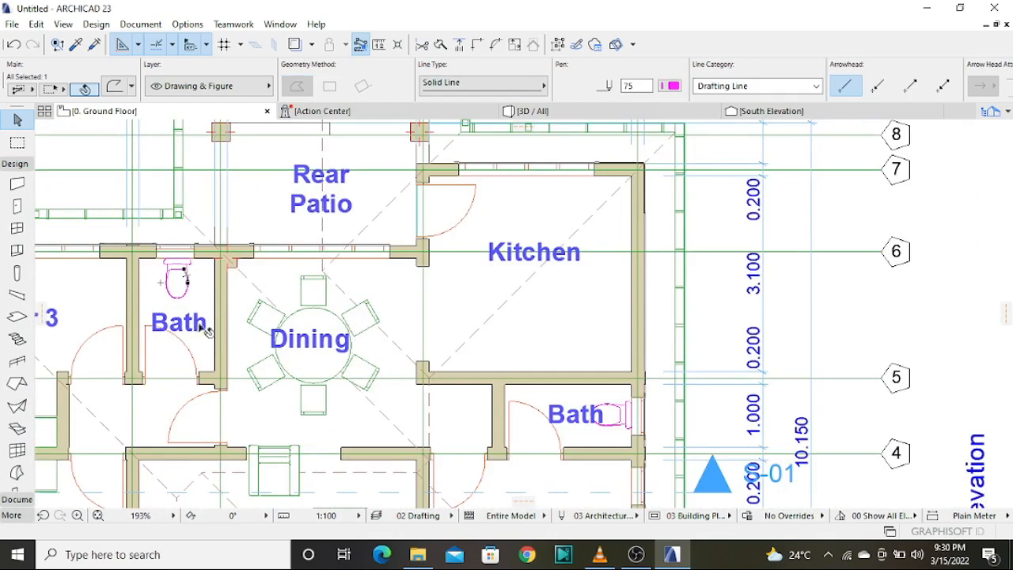
pyautogui.scroll(5, 202, 326)
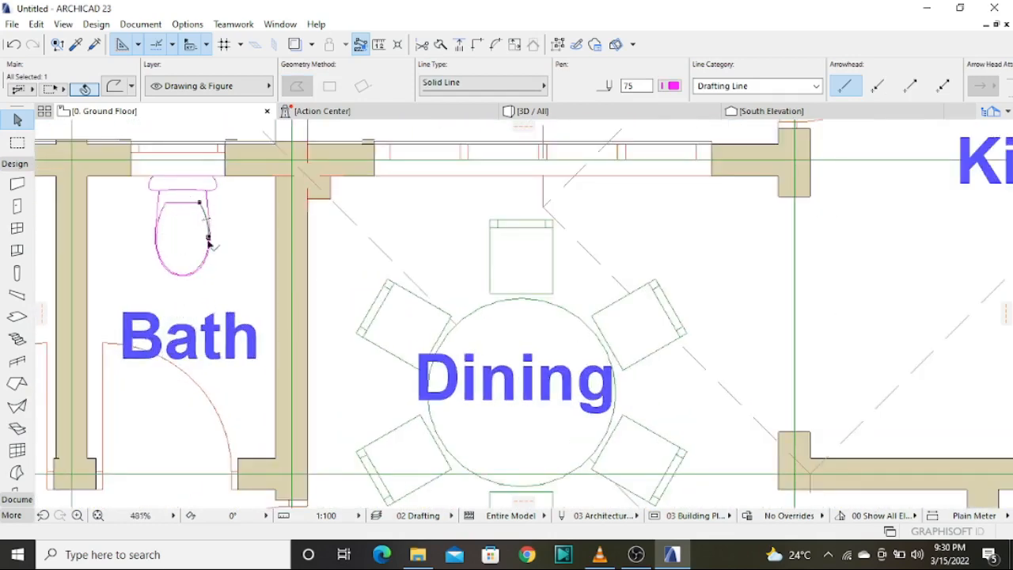
pyautogui.scroll(-3, 194, 216)
pyautogui.scroll(4, 163, 219)
pyautogui.click(254, 219)
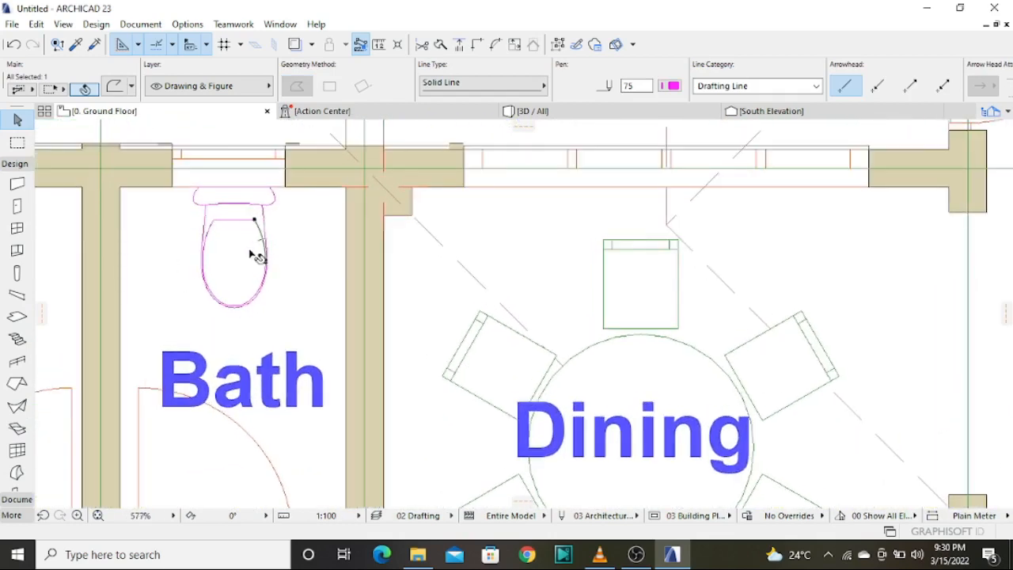
pyautogui.click(212, 219)
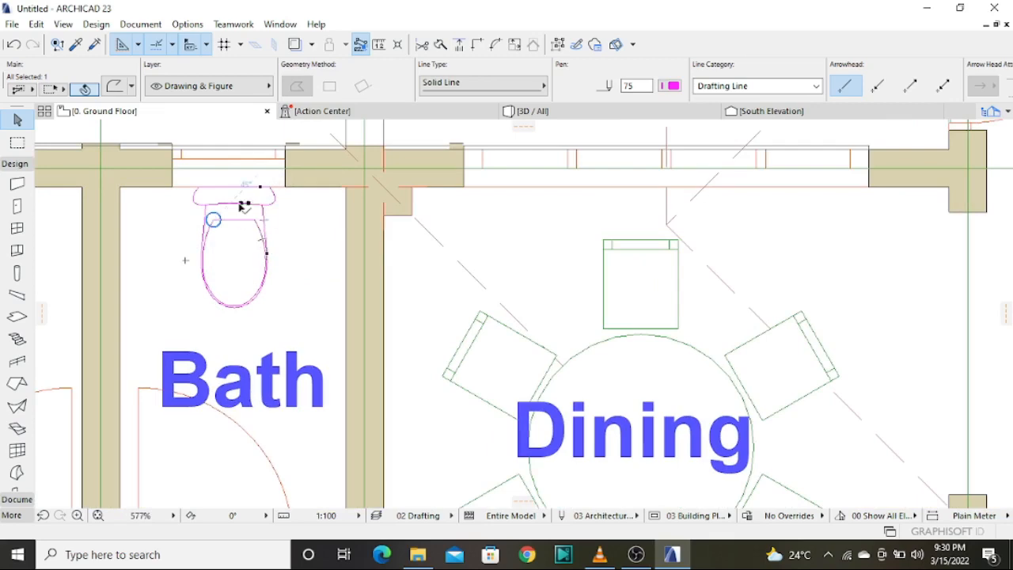
# Examine the exploded elevations and section, and open the original bungalow PDF from the desktop, enlarged, for comparison.
pyautogui.scroll(-3, 337, 247)
pyautogui.scroll(-6, 337, 248)
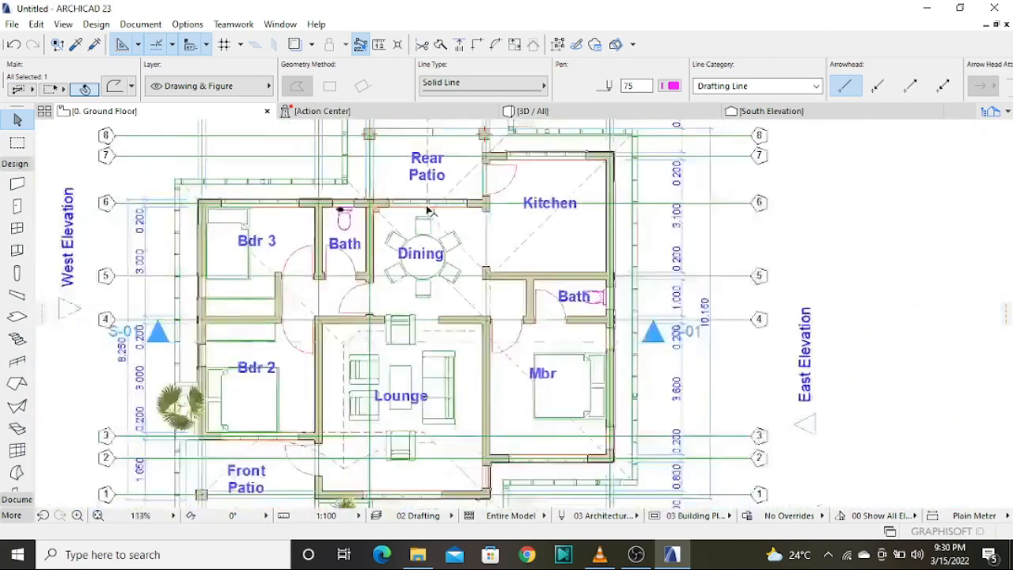
pyautogui.scroll(-6, 427, 210)
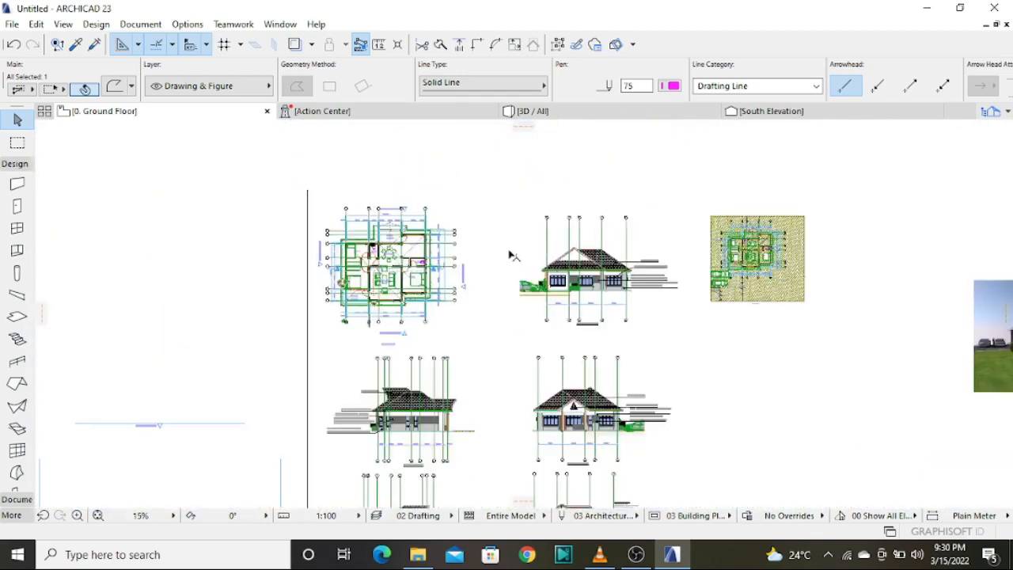
pyautogui.scroll(4, 538, 409)
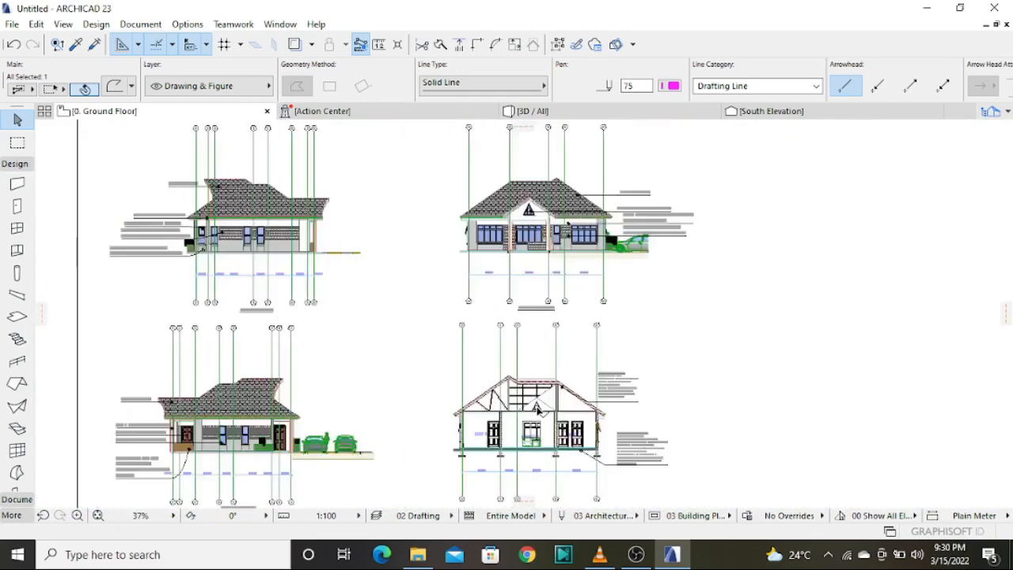
pyautogui.scroll(-3, 538, 409)
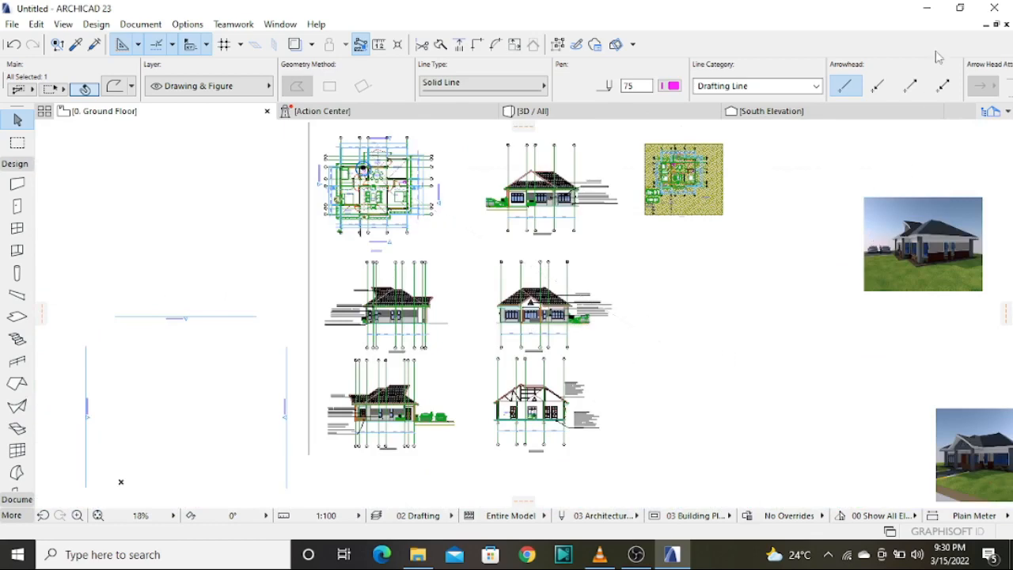
pyautogui.click(926, 8)
pyautogui.doubleClick(435, 32)
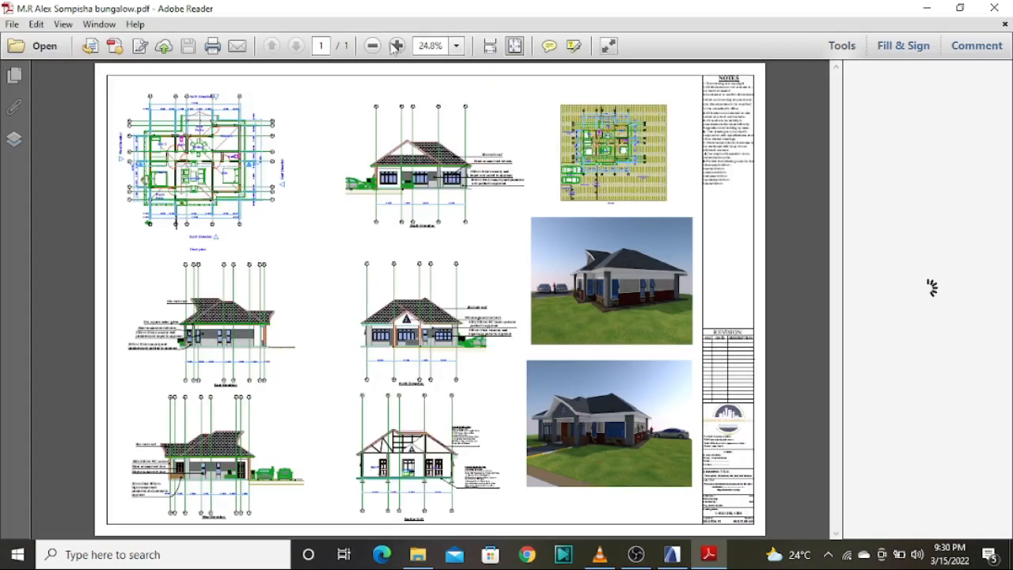
pyautogui.click(394, 51)
pyautogui.click(394, 51)
pyautogui.scroll(-2, 400, 190)
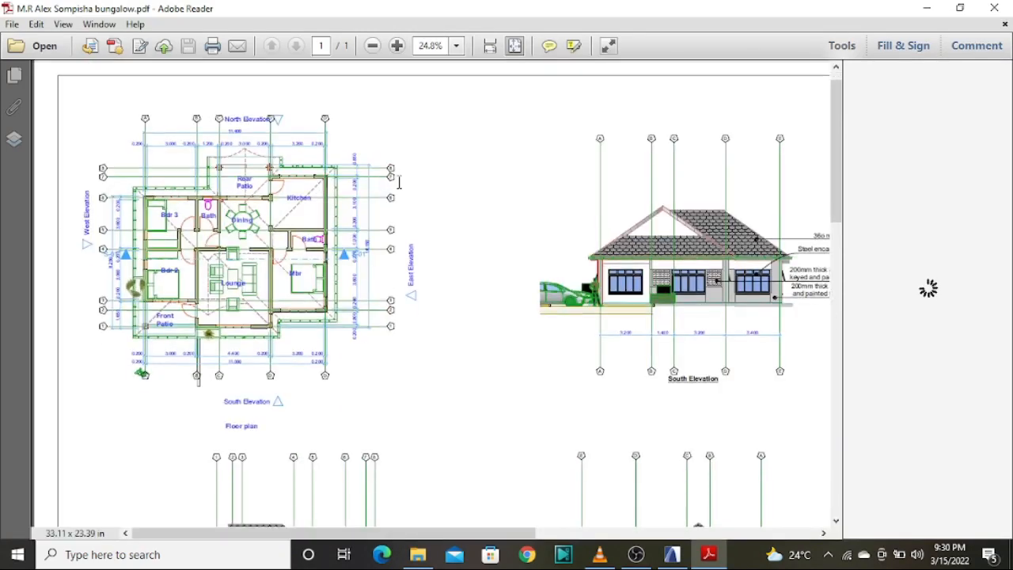
pyautogui.scroll(-4, 392, 403)
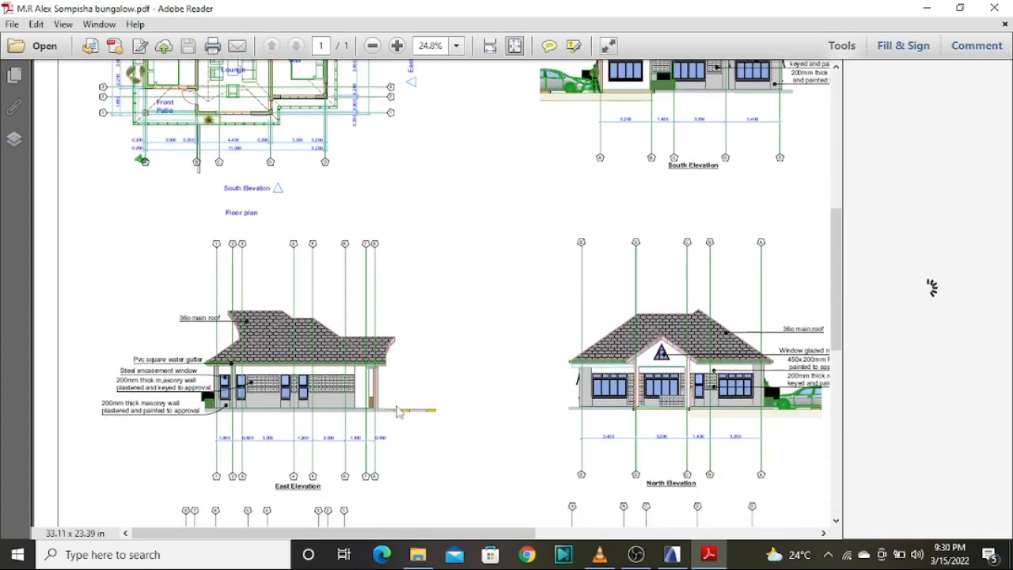
# Switch back to ARCHICAD, compare the exploded floor plan and elevations with the PDF, and clear the selection.
pyautogui.click(671, 554)
pyautogui.scroll(-5, 388, 251)
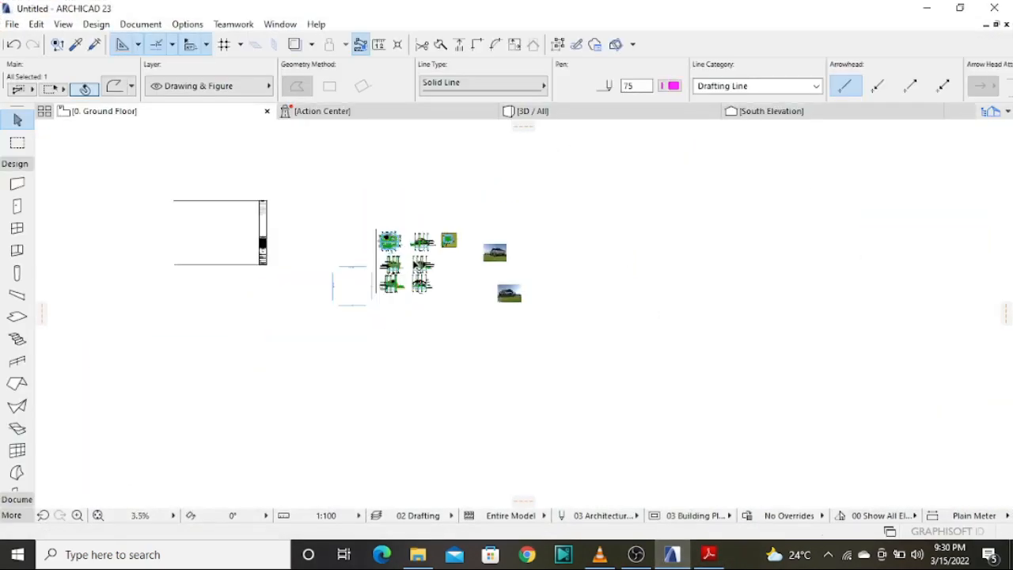
pyautogui.scroll(8, 395, 237)
pyautogui.scroll(6, 410, 225)
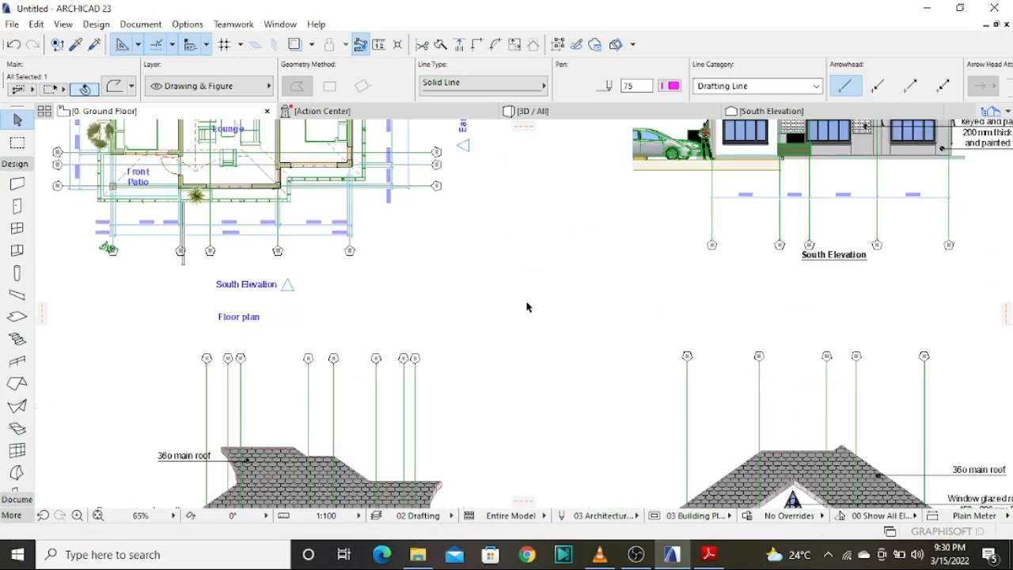
pyautogui.scroll(-3, 451, 340)
pyautogui.scroll(4, 332, 265)
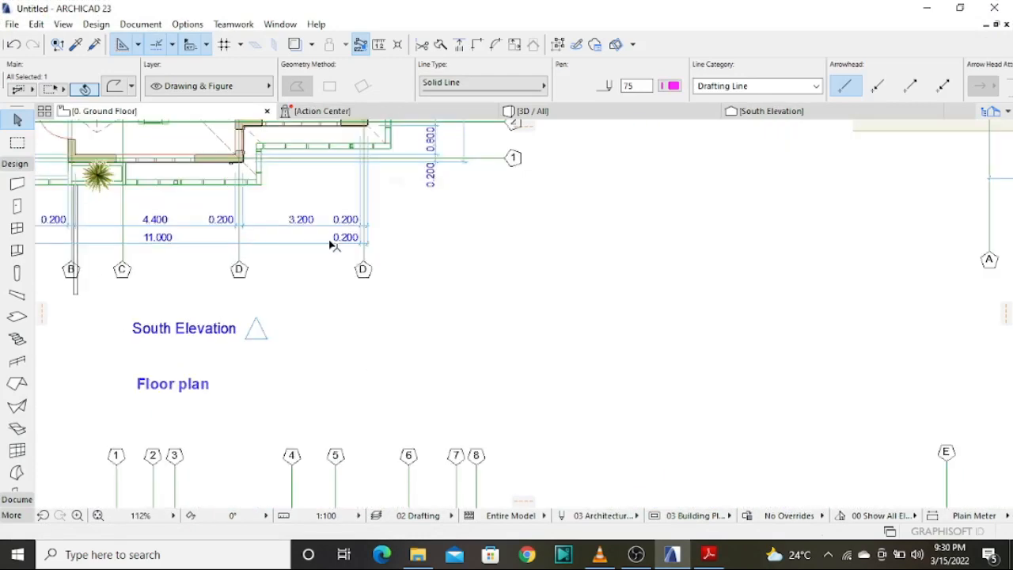
pyautogui.click(485, 314)
pyautogui.scroll(-7, 481, 322)
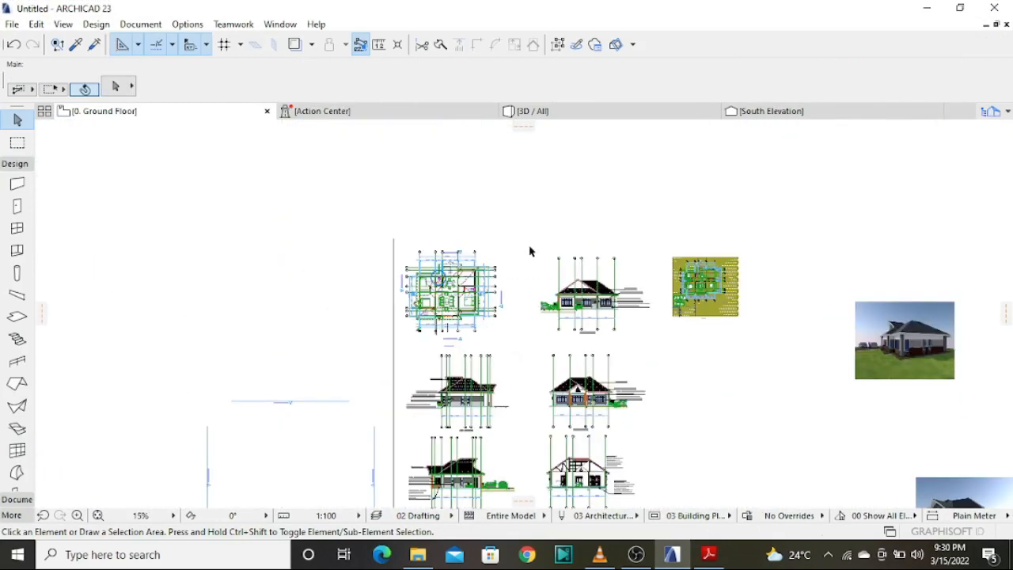
pyautogui.scroll(2, 464, 251)
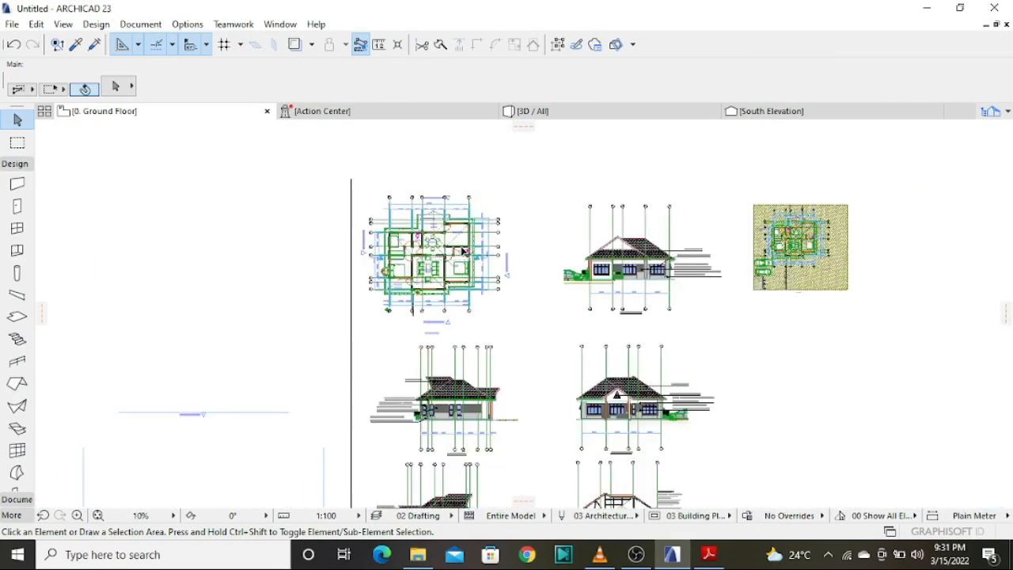
pyautogui.scroll(-1, 465, 252)
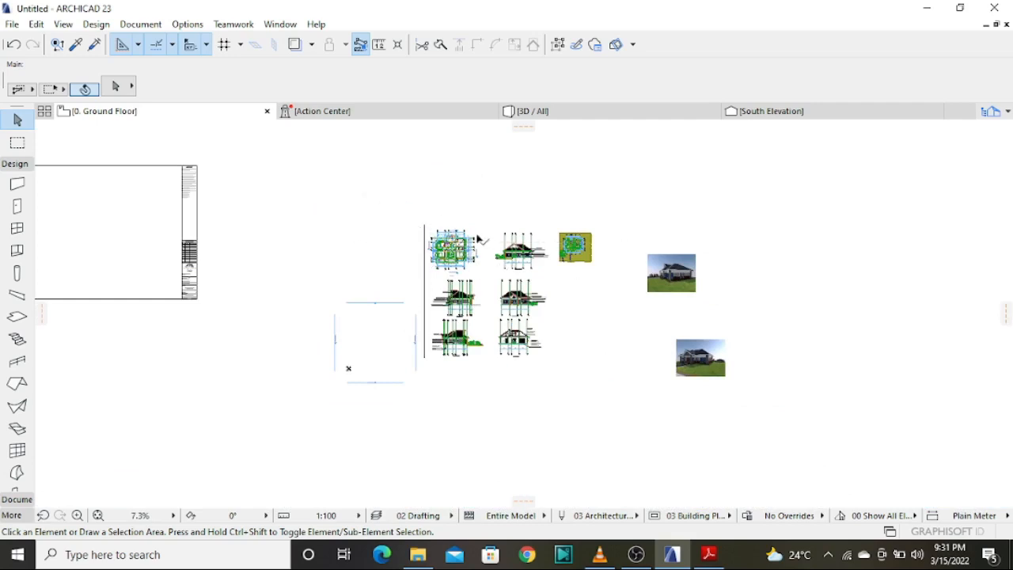
pyautogui.scroll(3, 476, 237)
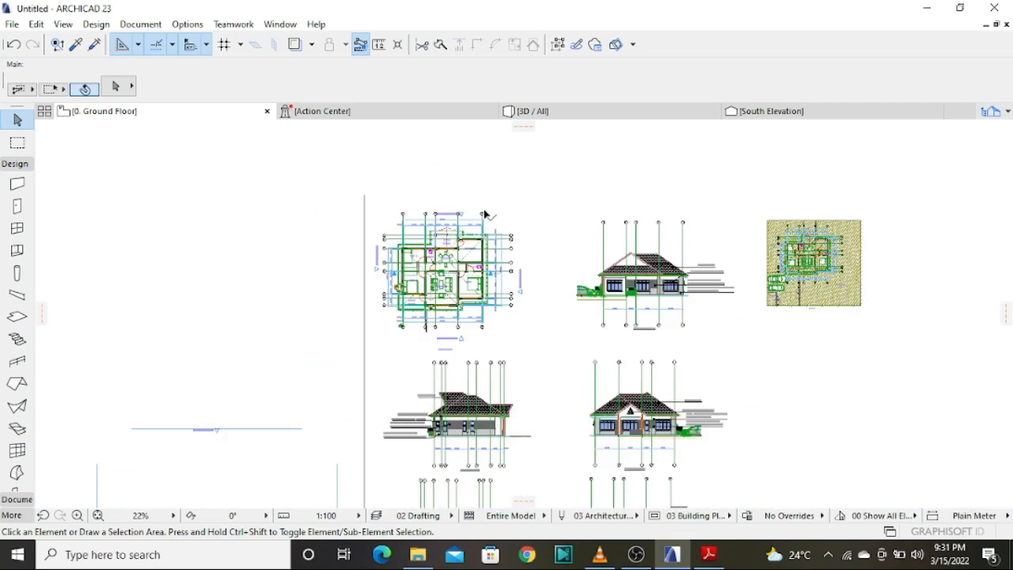